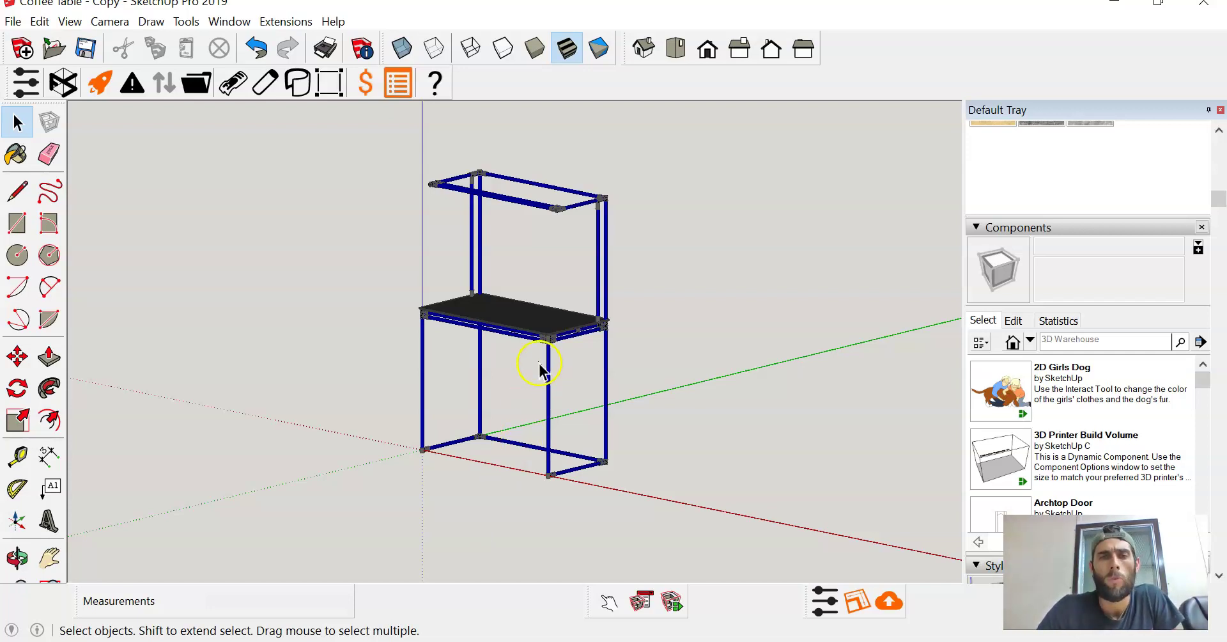
- Orbit around the workstation frame, then open 3D Warehouse from the Window menu
scroll(490, 319, down, 3)
middle_drag(490, 356, 524, 331)
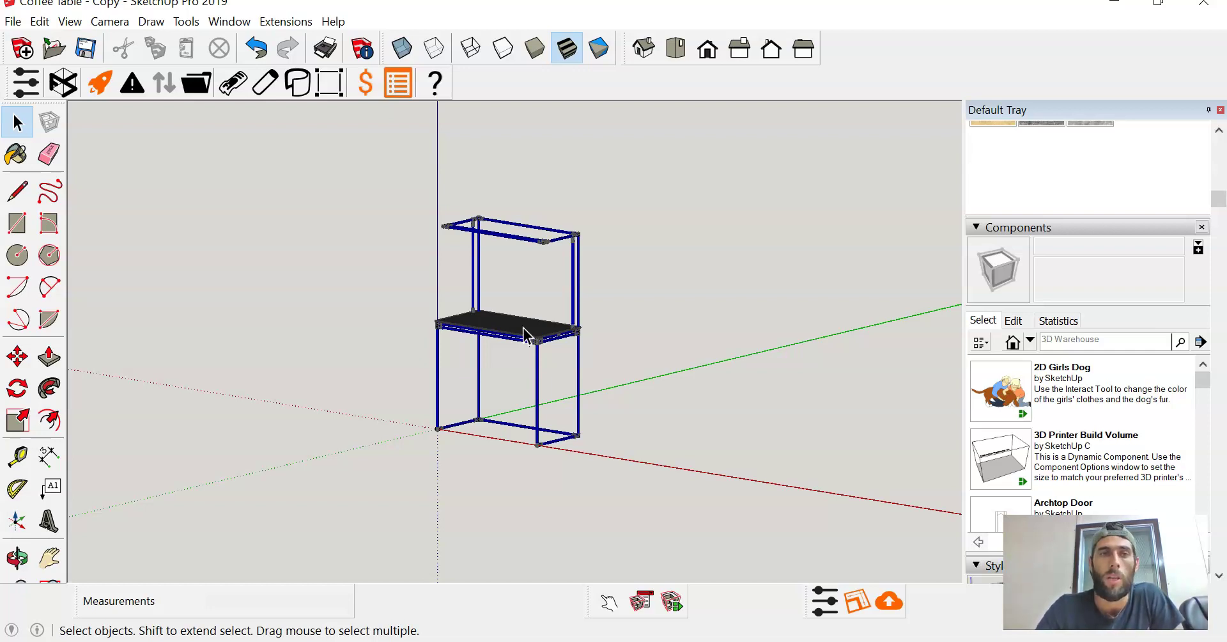
scroll(487, 204, up, 2)
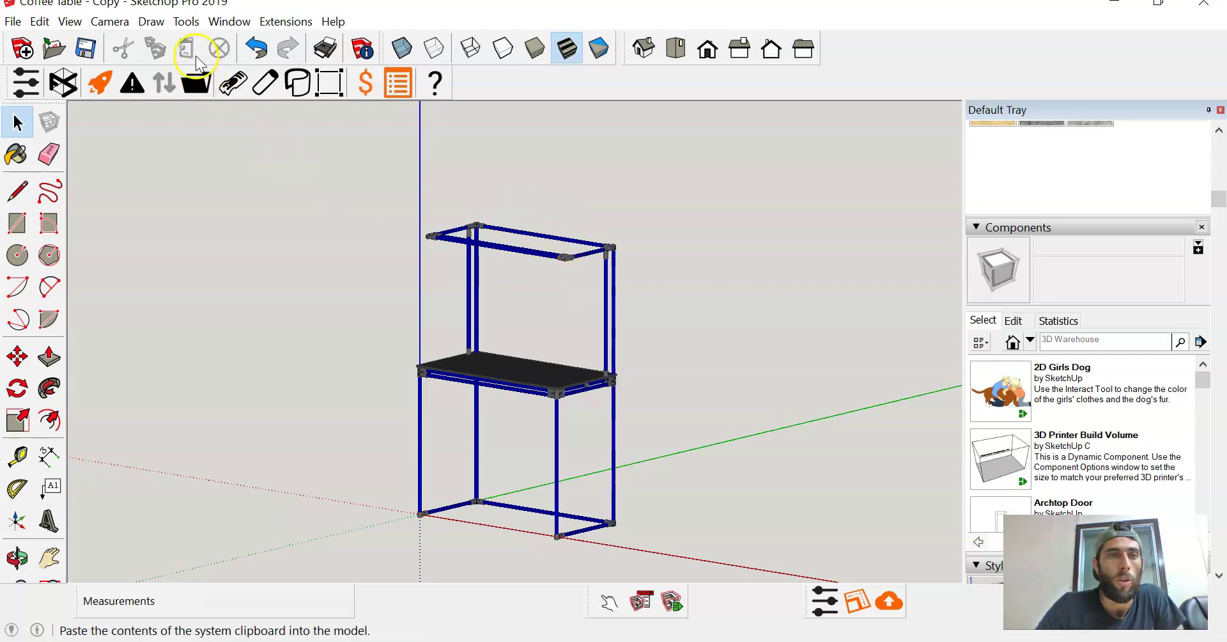
click(220, 23)
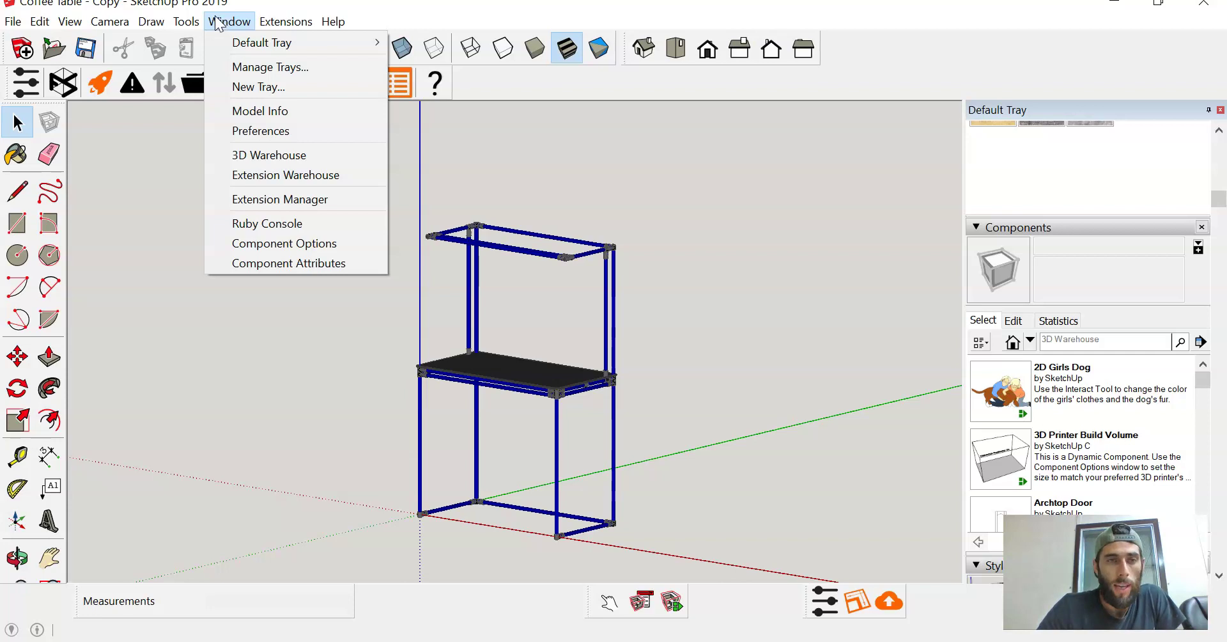
click(247, 158)
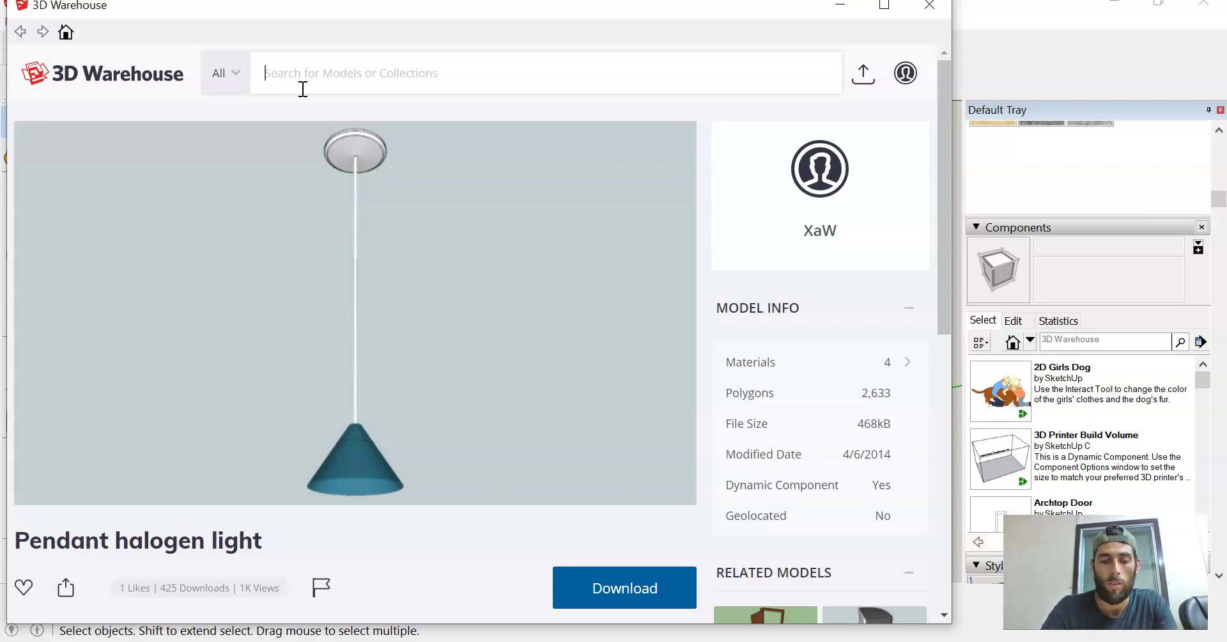
- Search 3D Warehouse for 'flourescent light' and scroll through the 93 results
text(flourescent)
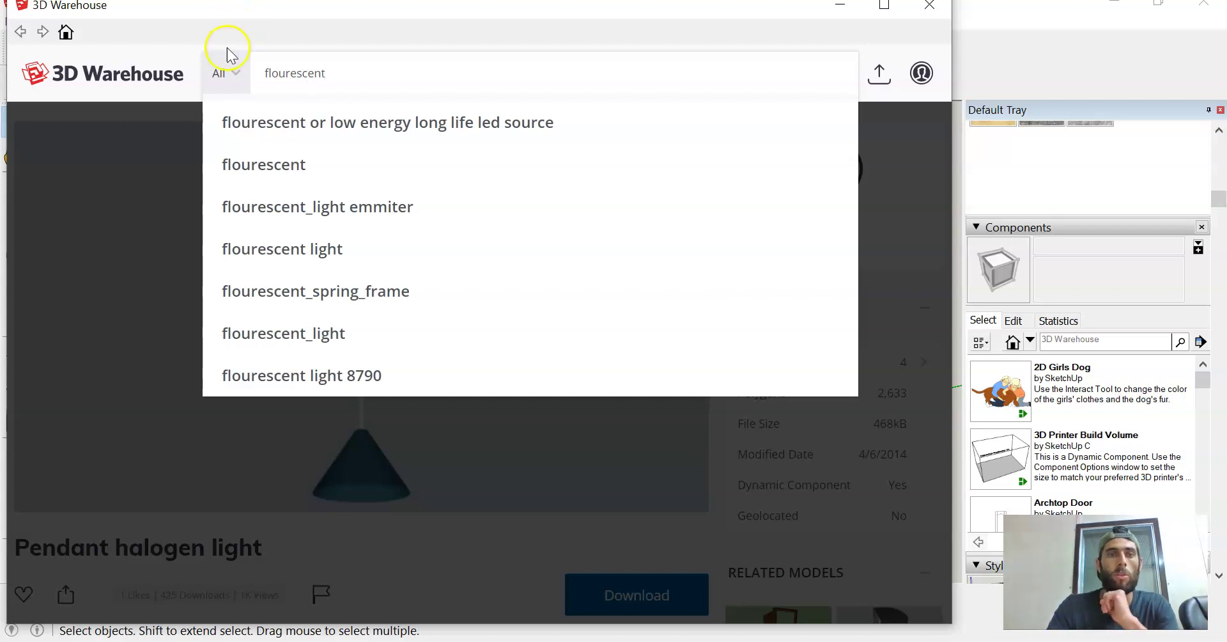
click(298, 250)
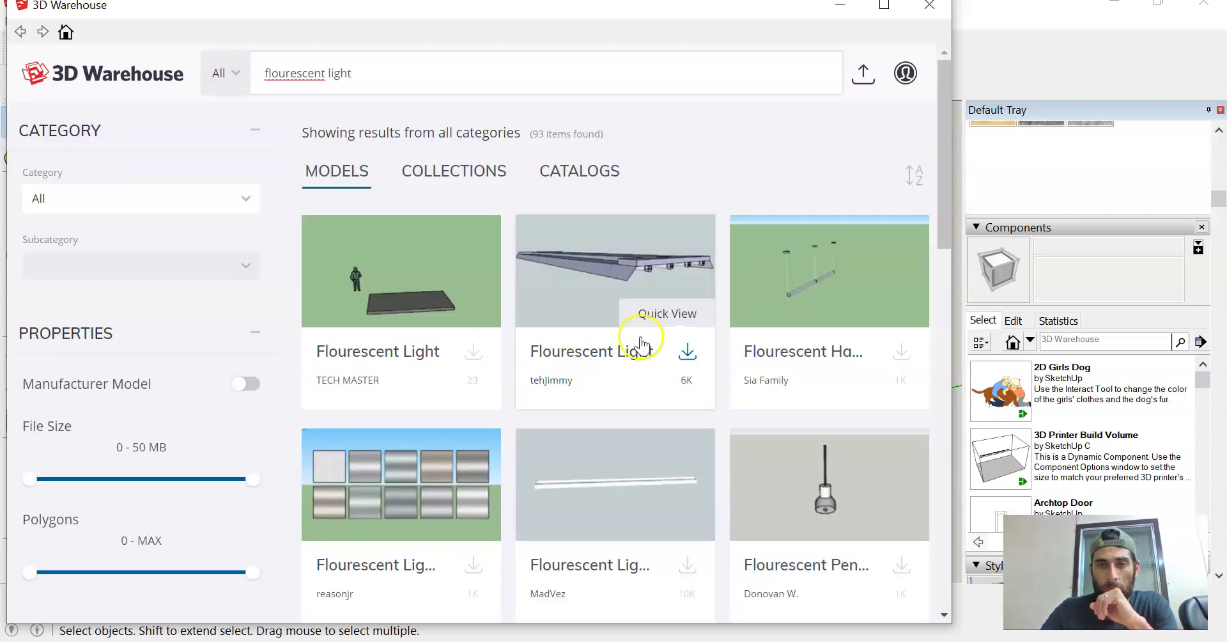
scroll(639, 339, down, 3)
scroll(652, 320, down, 6)
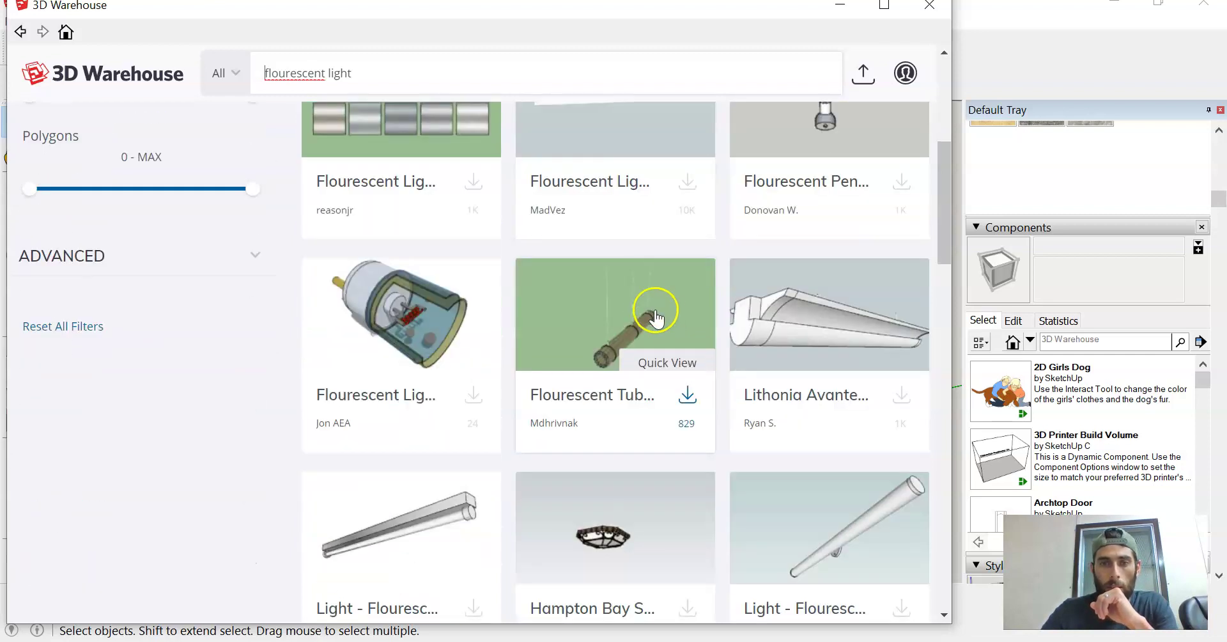
scroll(594, 346, down, 1)
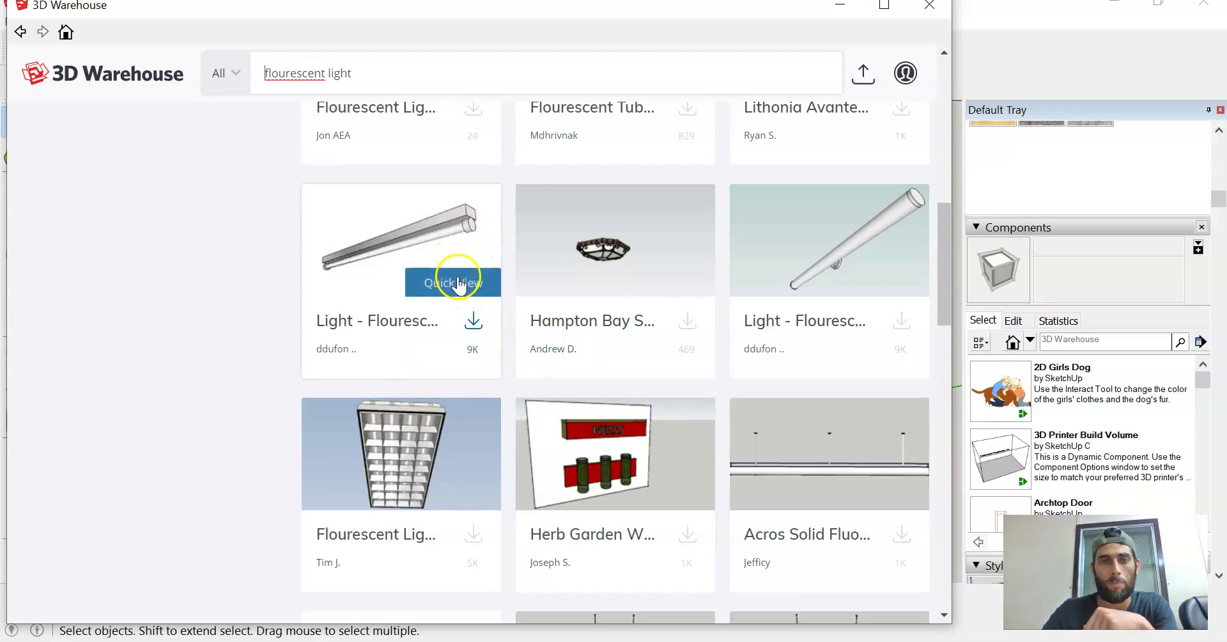
- Open the 'light - flourescent - zenith - 4ft' page and download it straight into the model
click(453, 232)
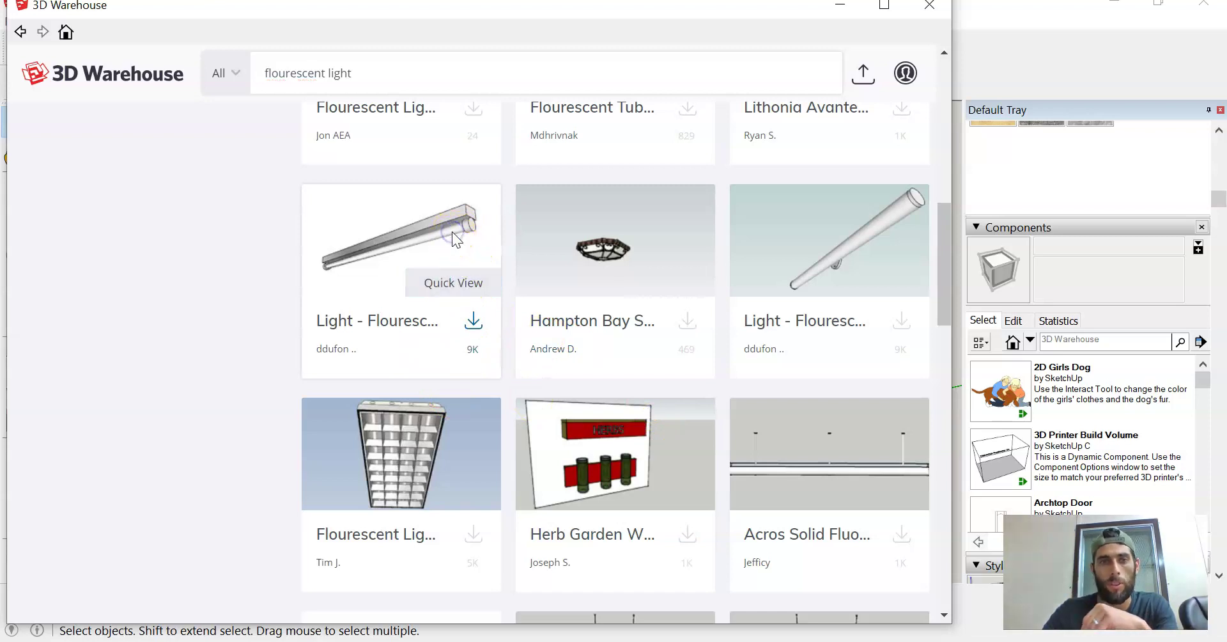
scroll(511, 294, down, 3)
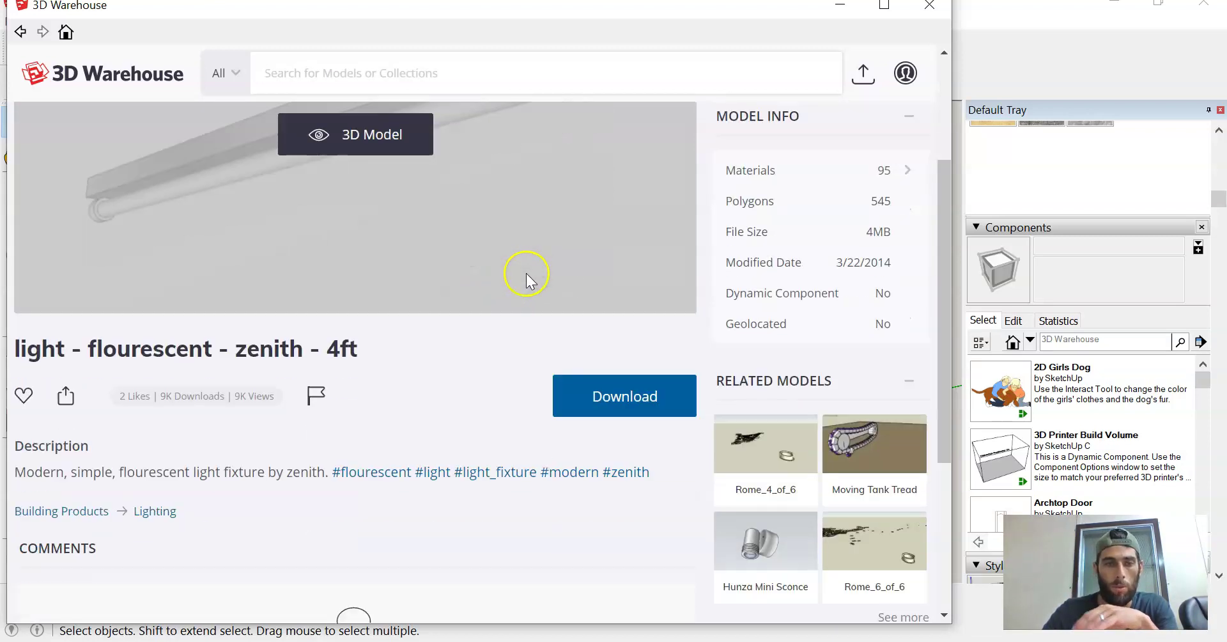
scroll(356, 357, up, 2)
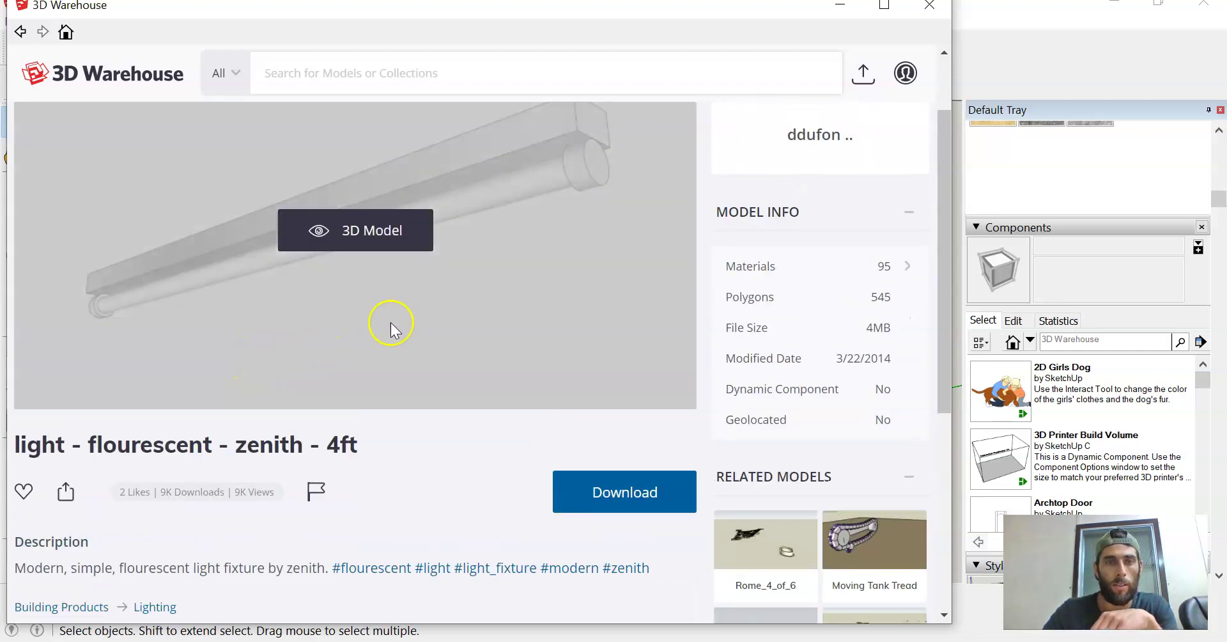
scroll(391, 329, down, 3)
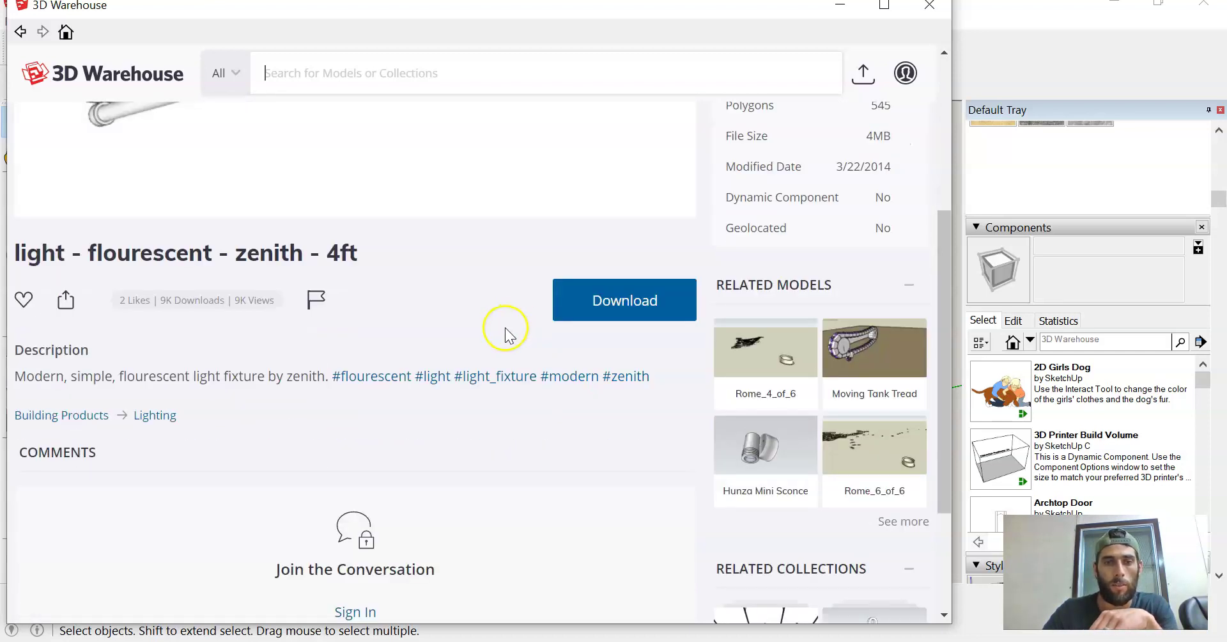
click(571, 313)
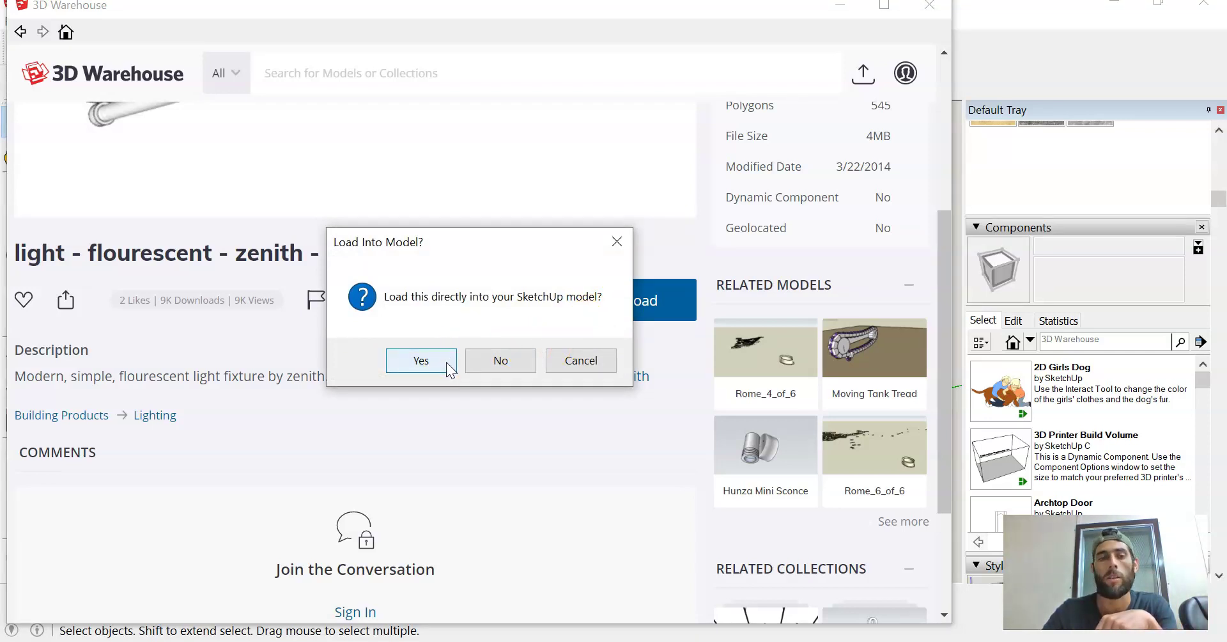
click(447, 361)
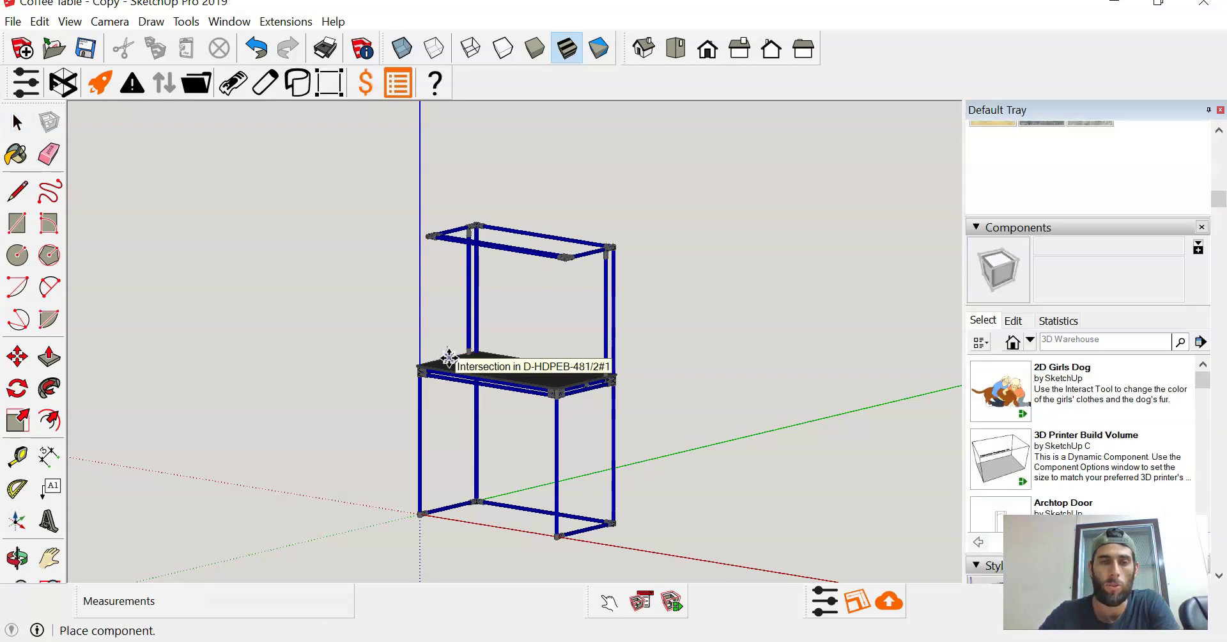
- Drop the 4ft fluorescent fixture into the scene and pick it up with Move
scroll(450, 300, down, 2)
scroll(450, 300, down, 1)
scroll(359, 349, up, 1)
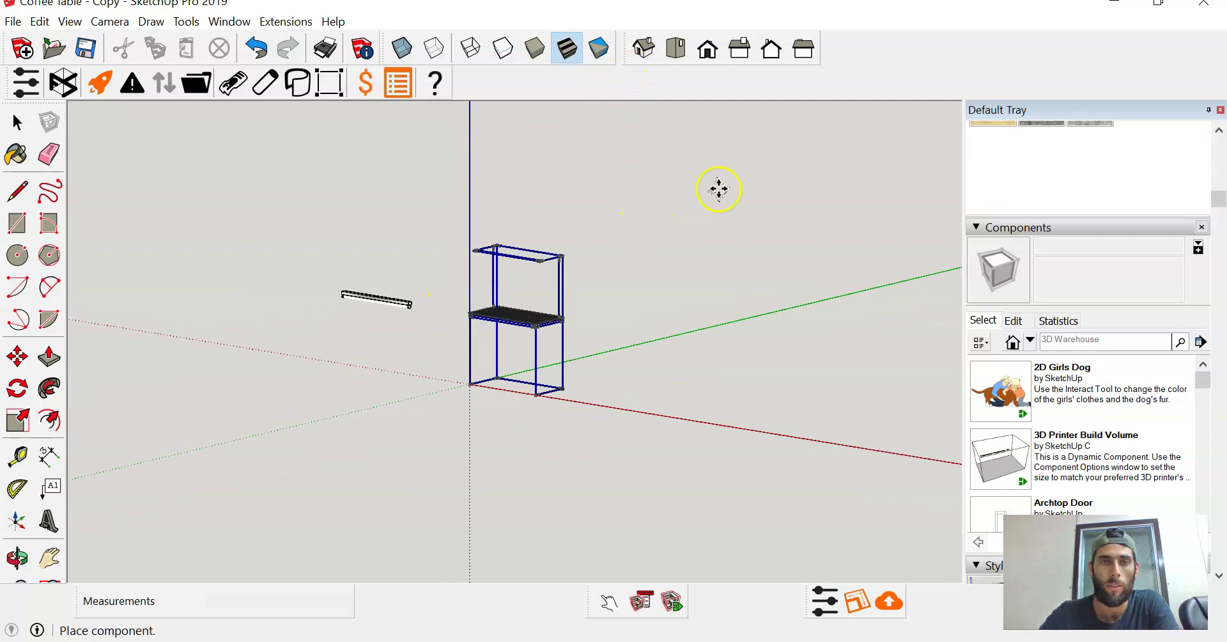
click(736, 186)
scroll(415, 288, up, 3)
click(373, 384)
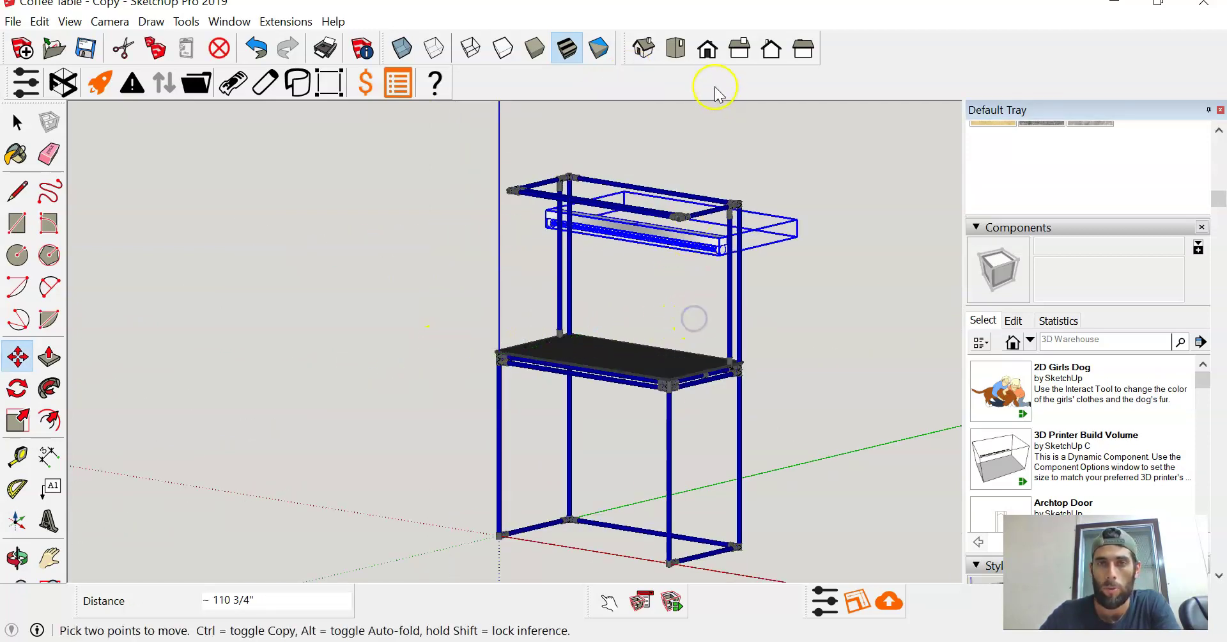
- In Top view, move the fixture over the workstation footprint
click(675, 52)
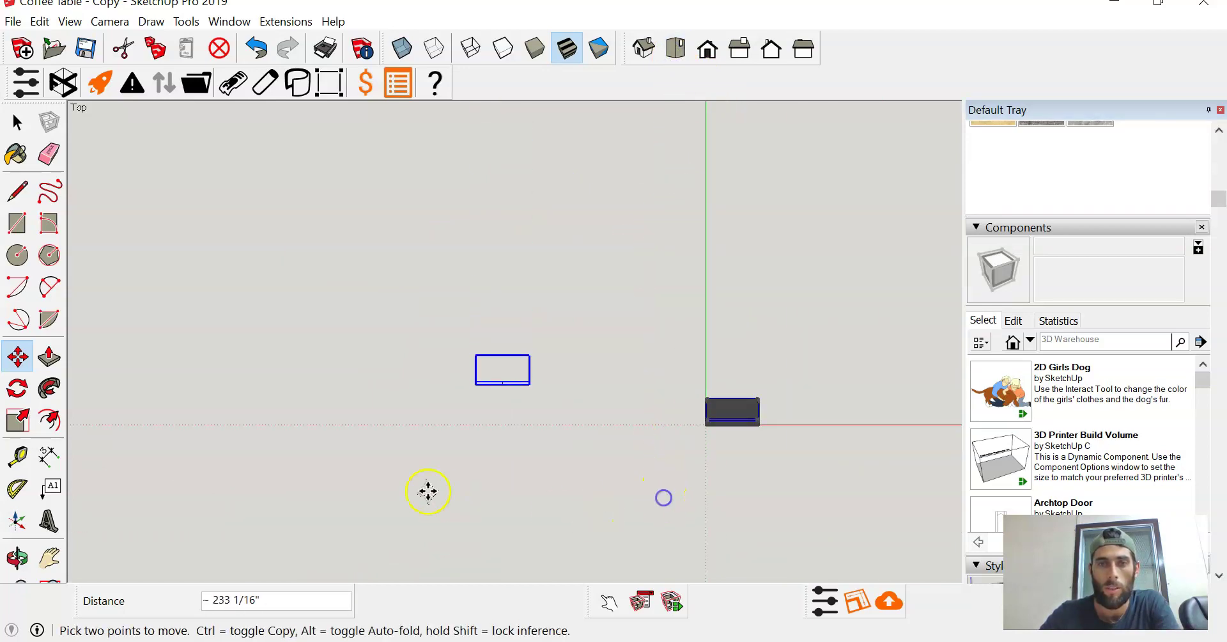
click(657, 491)
scroll(754, 393, up, 5)
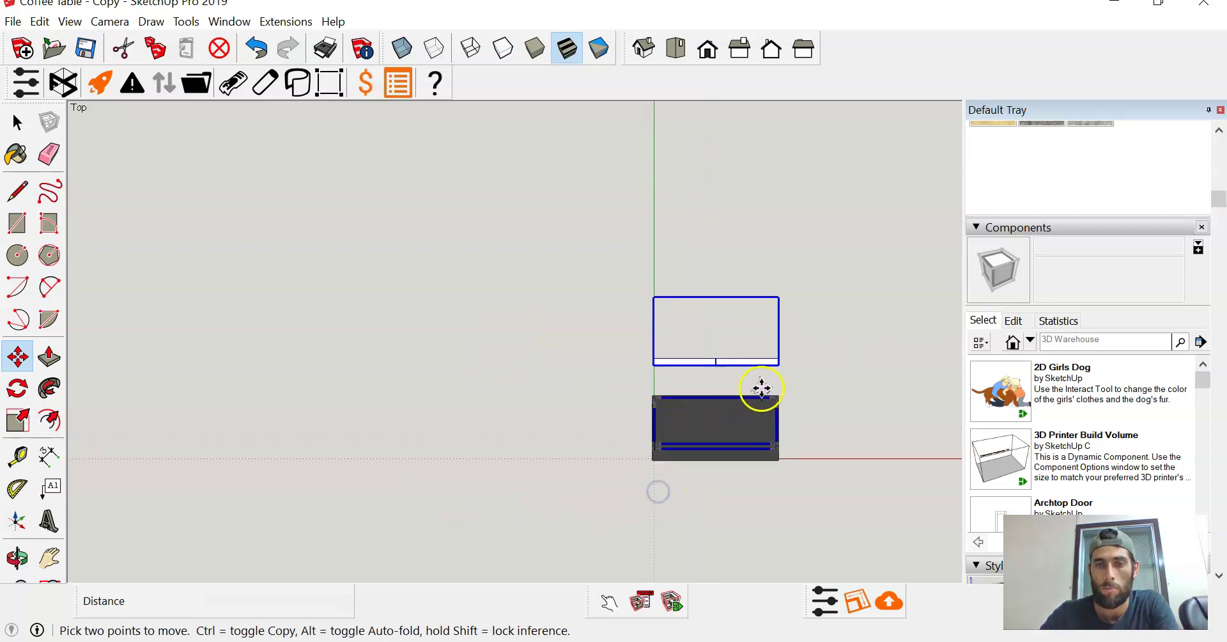
click(857, 290)
click(863, 395)
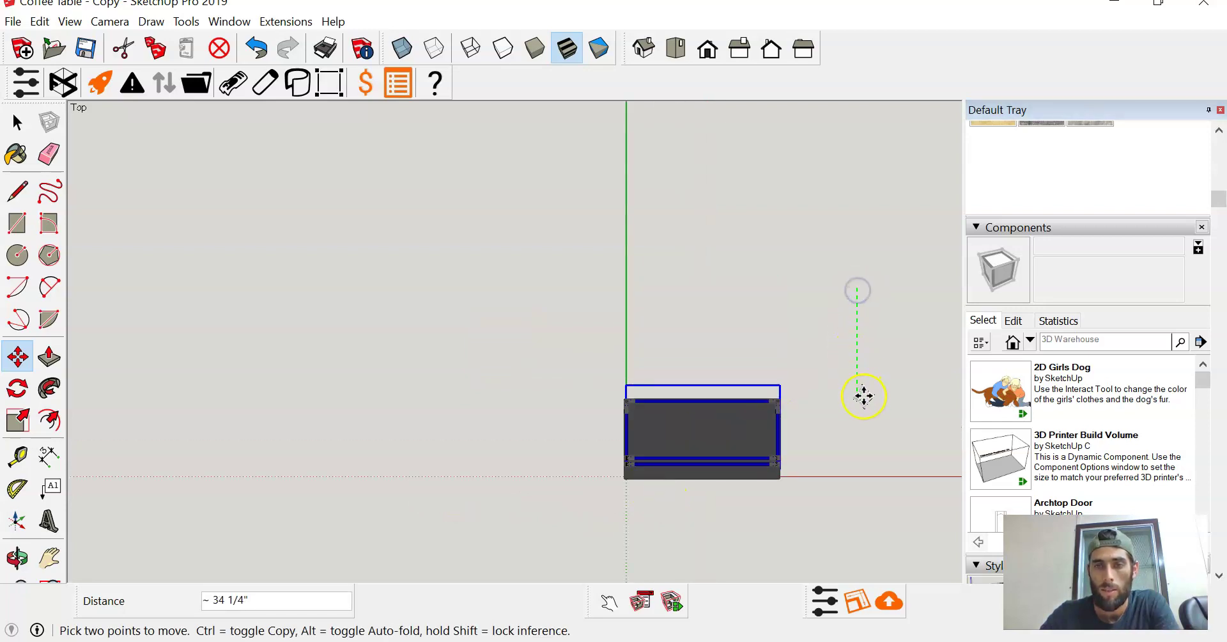
- In Front view, raise the fixture about 4 1/2" until it sits snug under the top frame
click(706, 49)
click(703, 476)
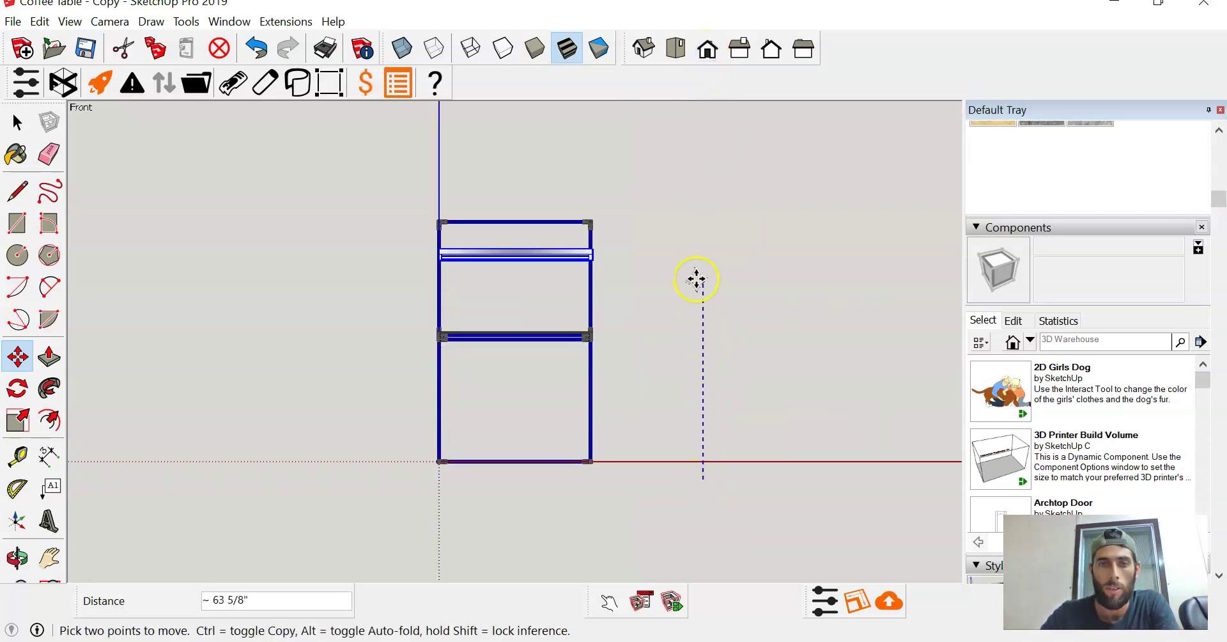
click(697, 267)
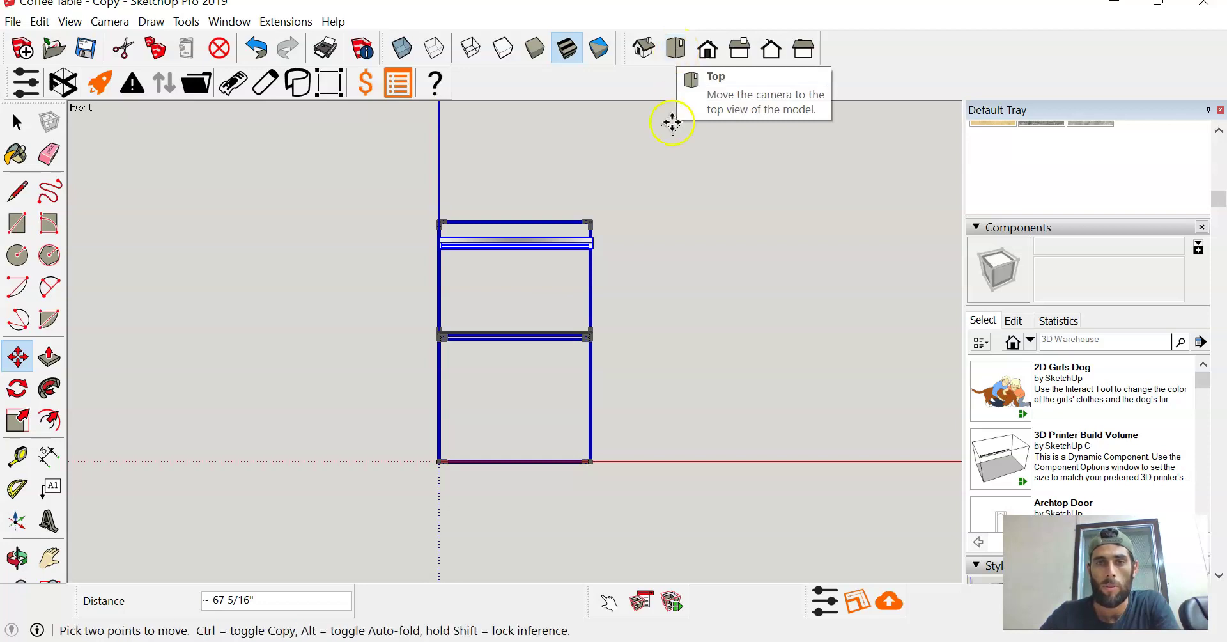
scroll(479, 256, up, 5)
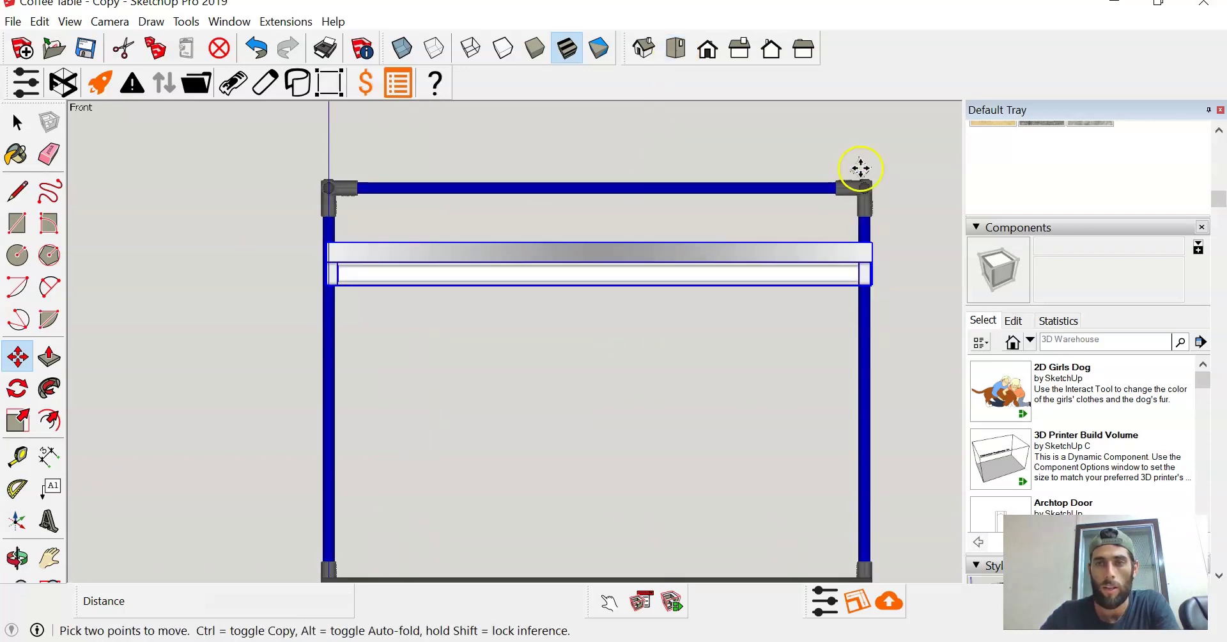
click(877, 163)
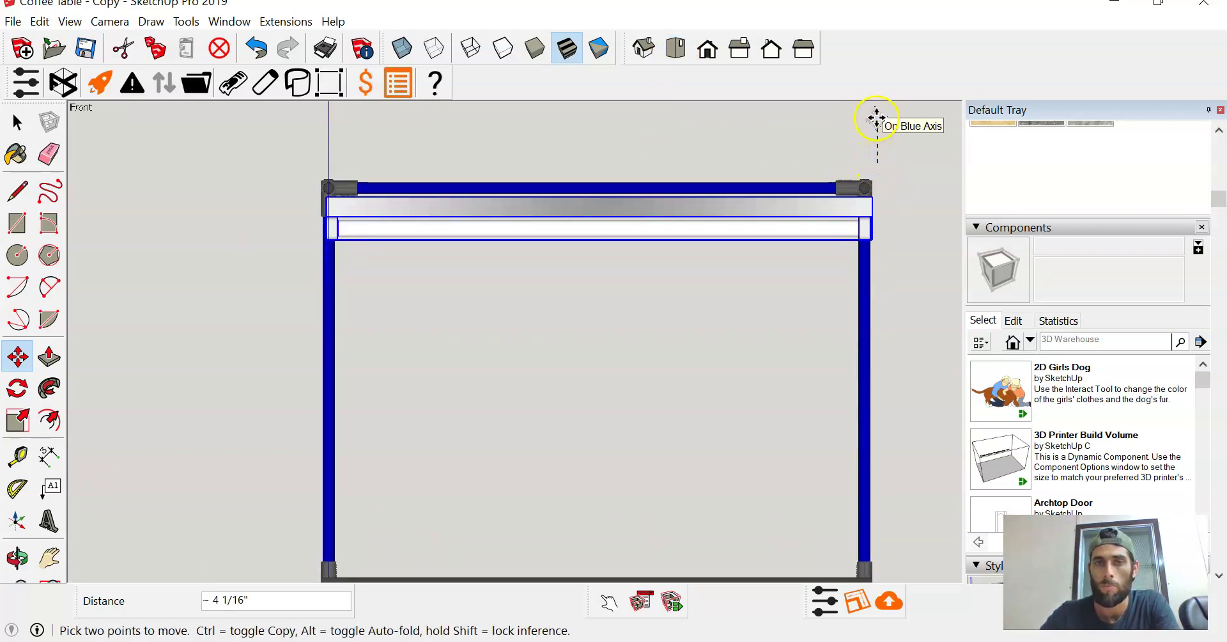
click(877, 113)
click(875, 104)
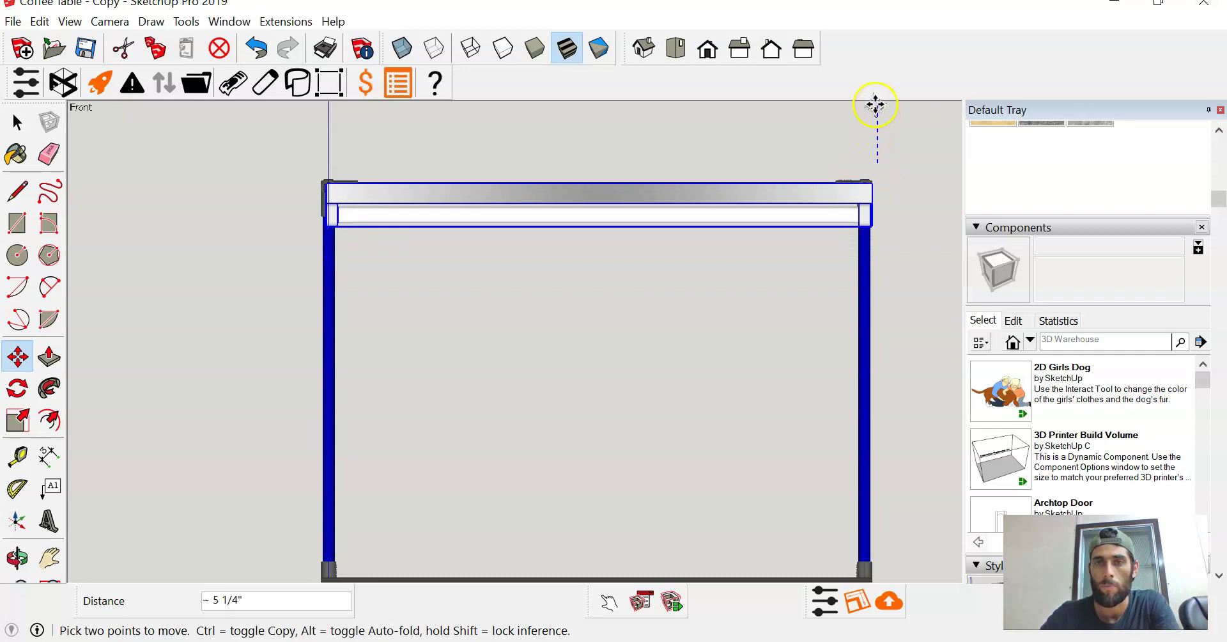
- In Right view, slide the fixture about 3 5/8" along green and nudge it down 1 1/8"
click(739, 48)
click(281, 254)
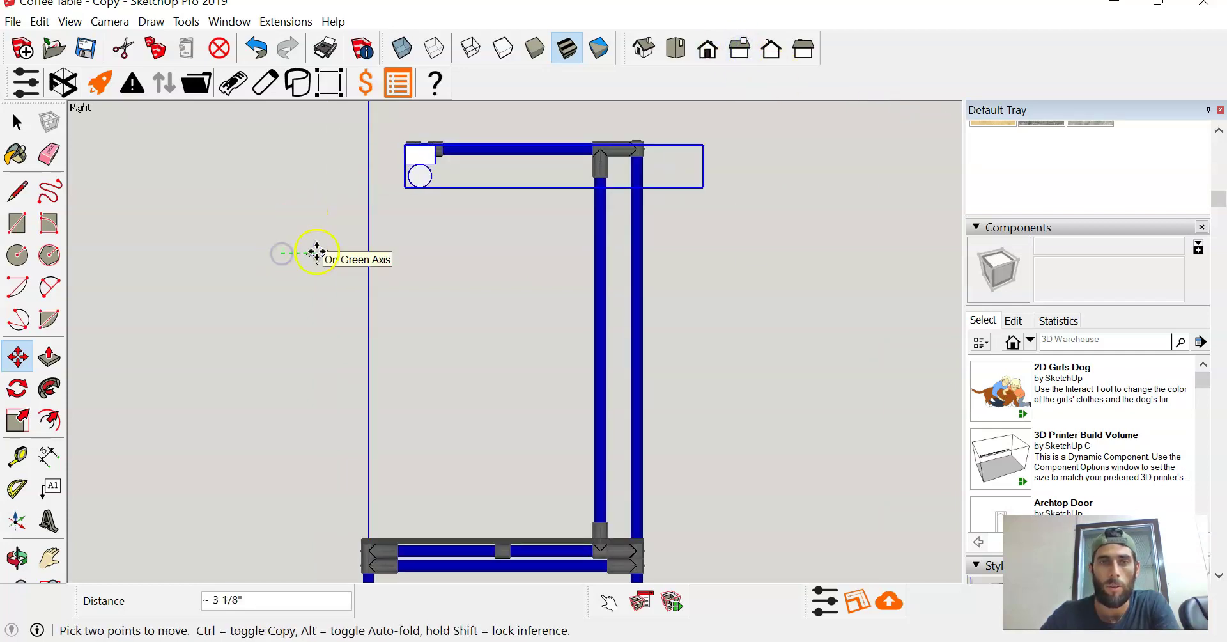
click(321, 251)
scroll(438, 142, up, 5)
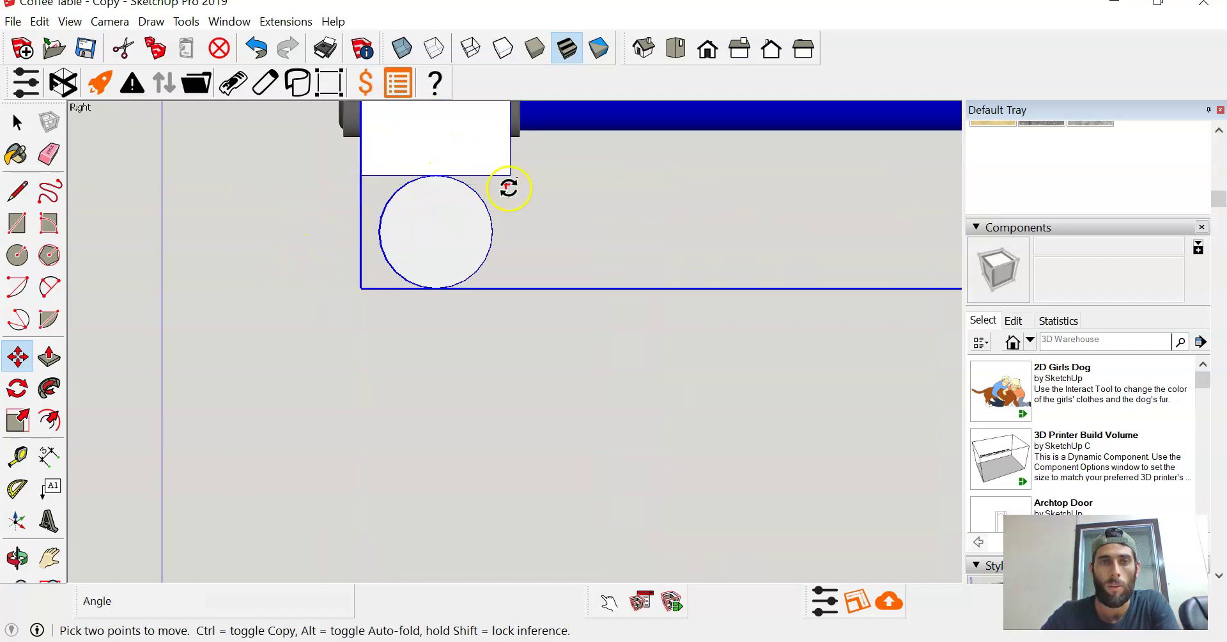
click(603, 196)
click(608, 250)
drag(609, 250, 608, 255)
- Check from Top and Front views, then move the fixture 3/8" along the red axis
click(675, 48)
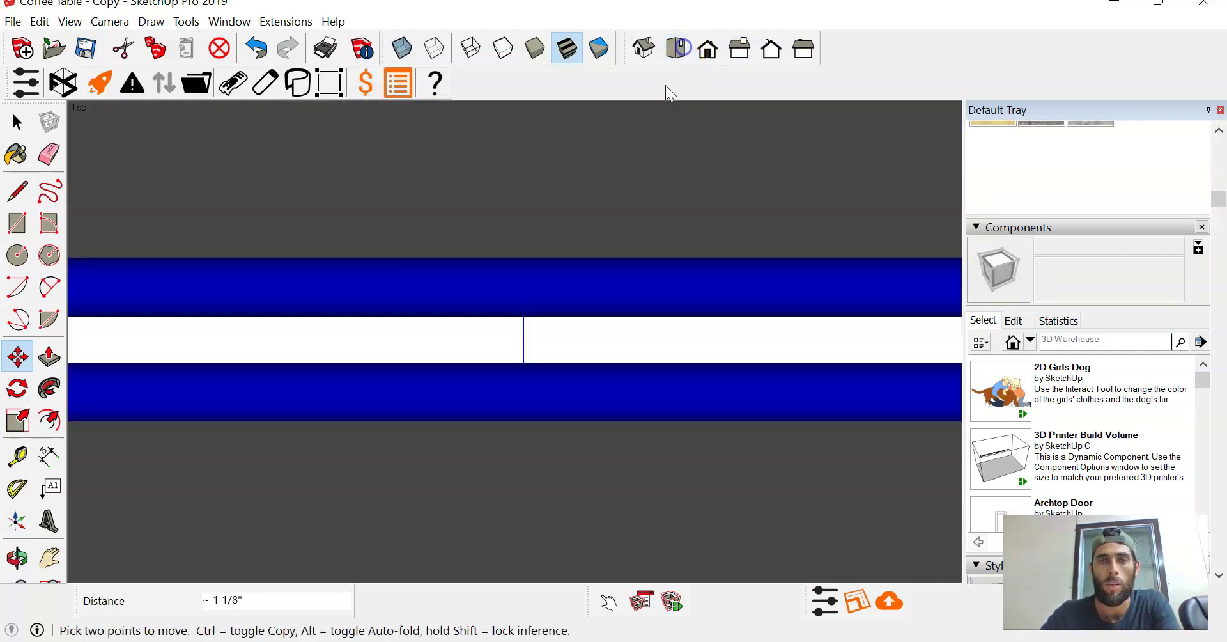
scroll(595, 300, down, 4)
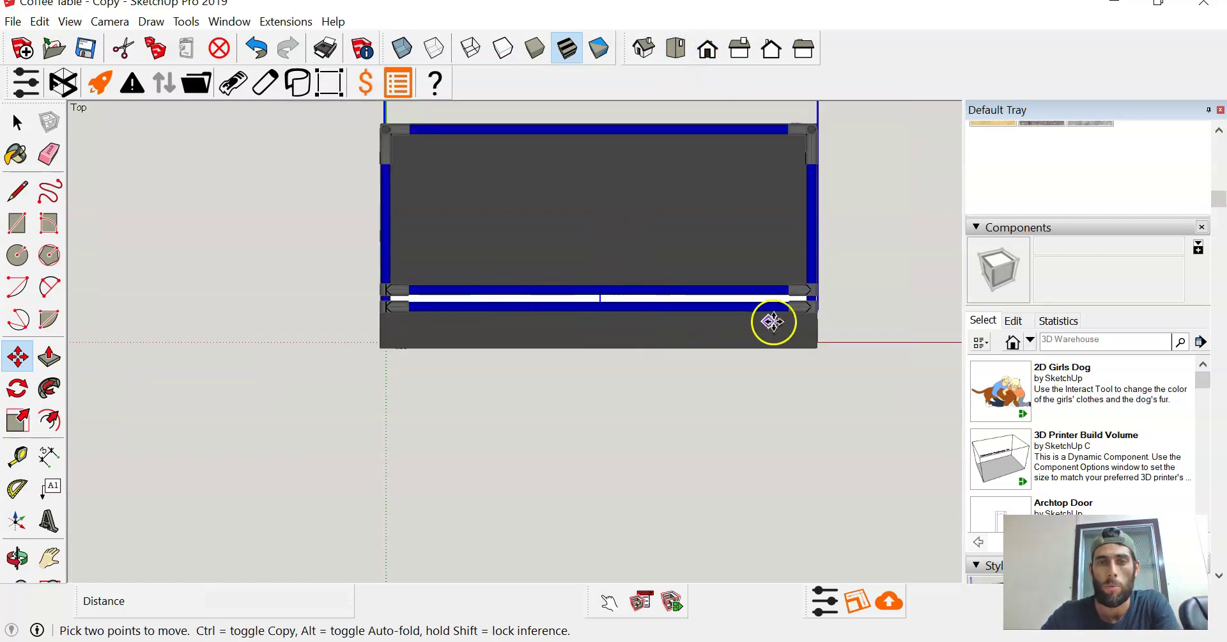
scroll(831, 307, up, 2)
click(708, 48)
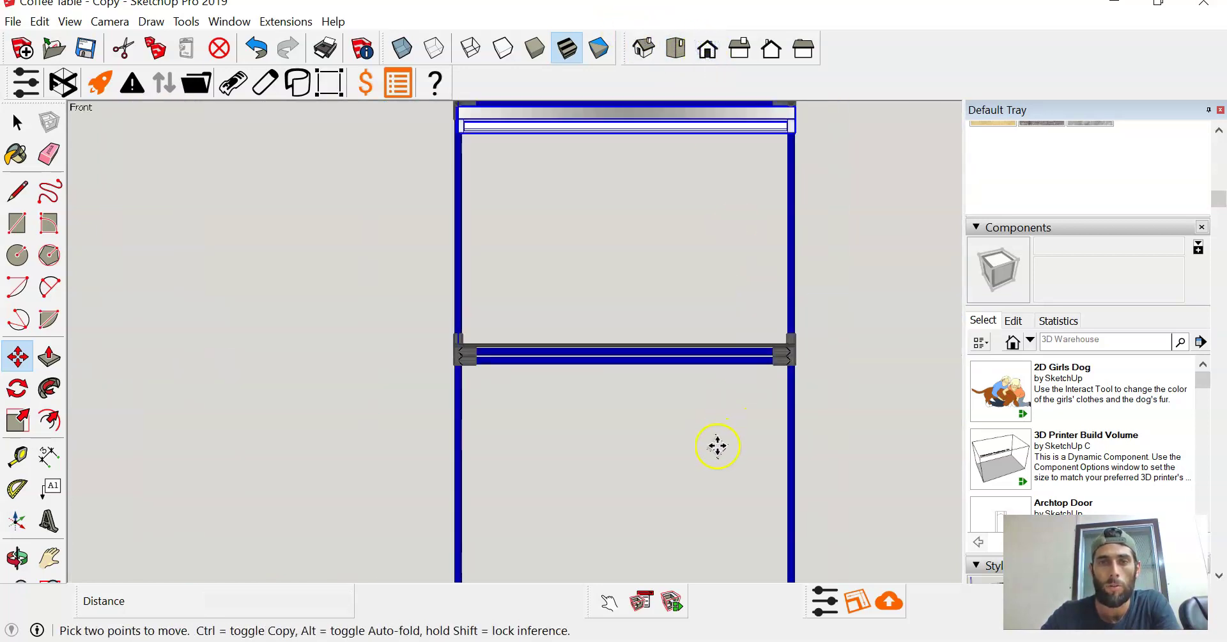
scroll(492, 167, up, 5)
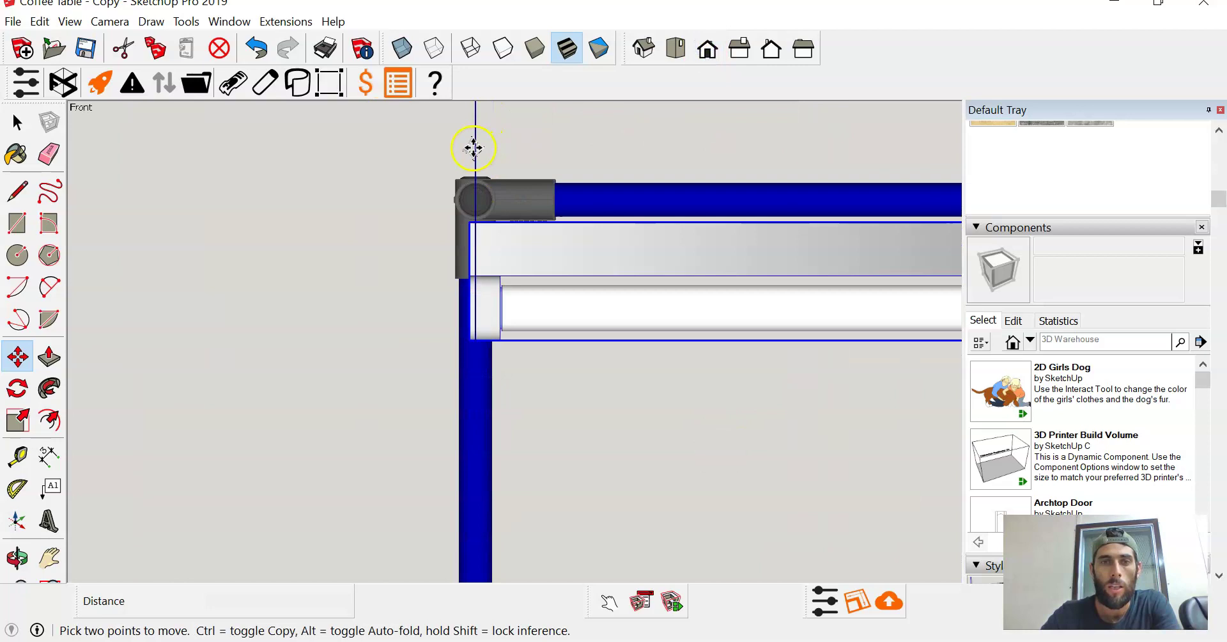
scroll(315, 164, down, 3)
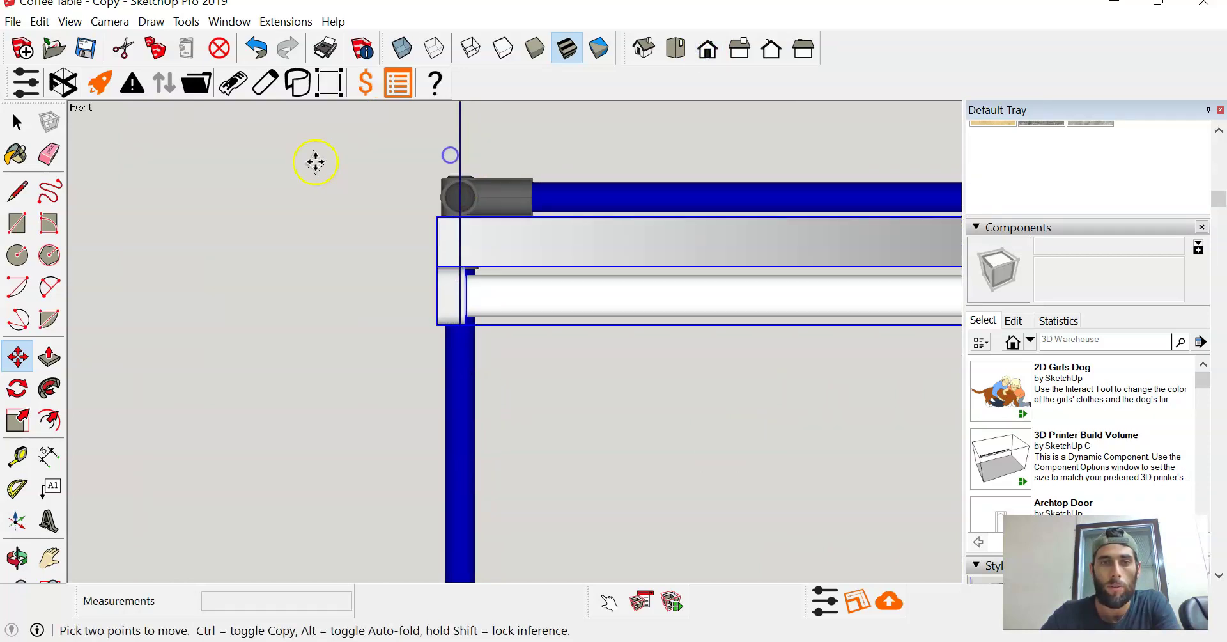
click(202, 260)
scroll(685, 274, down, 3)
scroll(918, 225, up, 5)
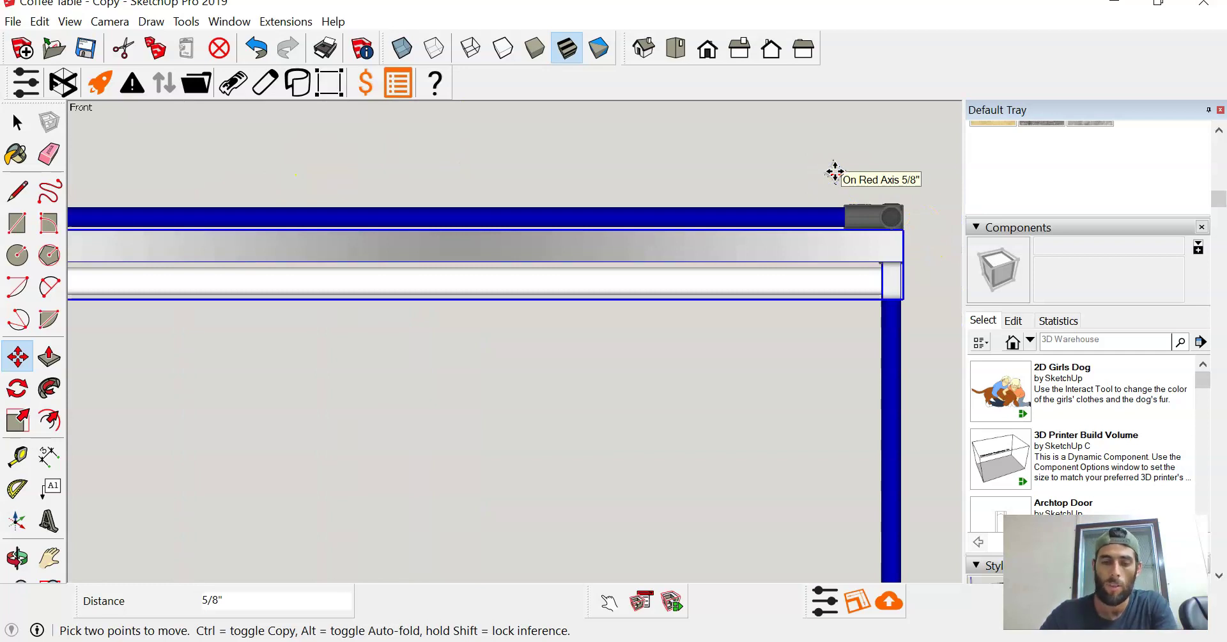
text(3/8)
key(Return)
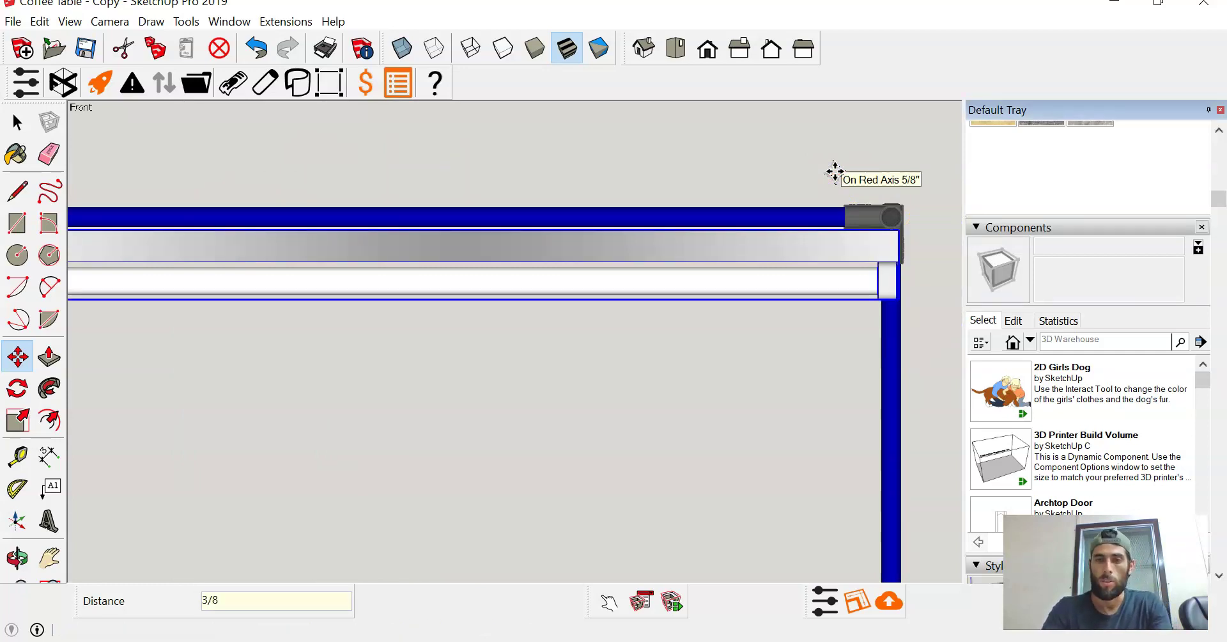
key(space)
scroll(788, 225, down, 2)
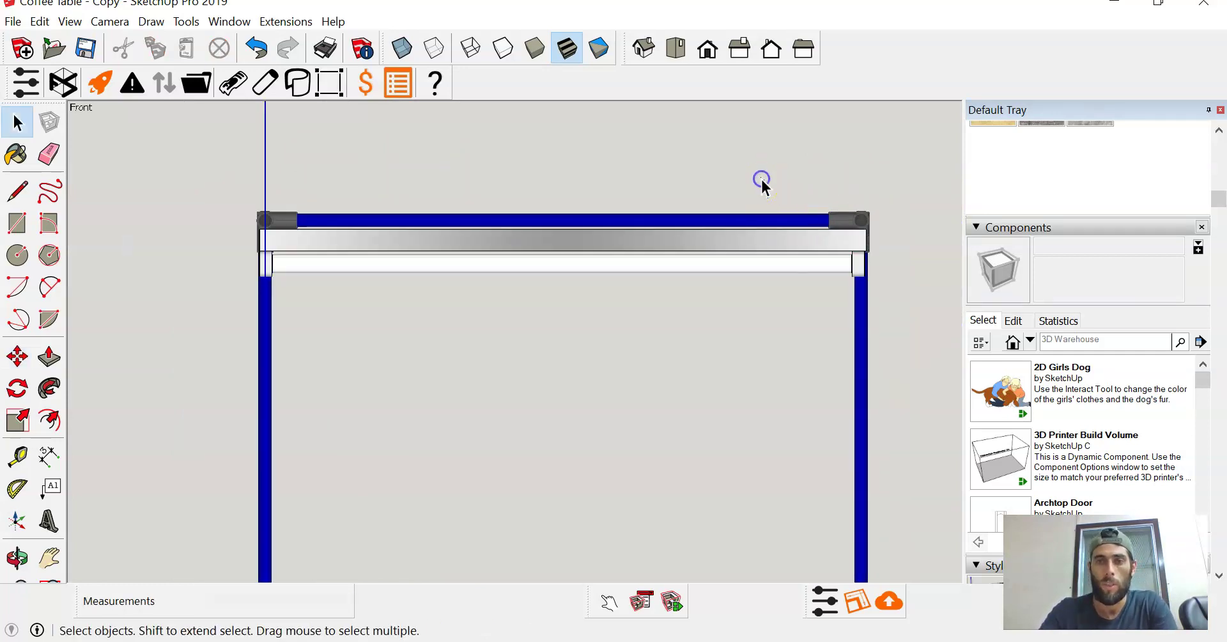
middle_drag(761, 181, 604, 290)
scroll(498, 248, down, 2)
scroll(560, 266, up, 3)
scroll(556, 292, down, 2)
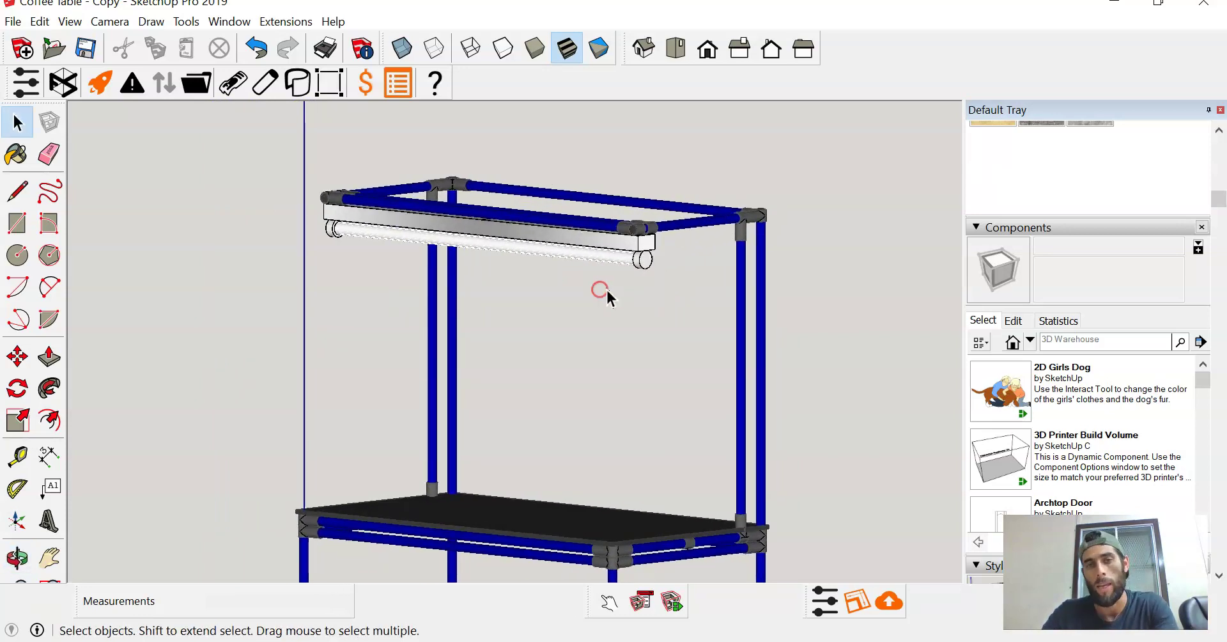
scroll(609, 266, up, 1)
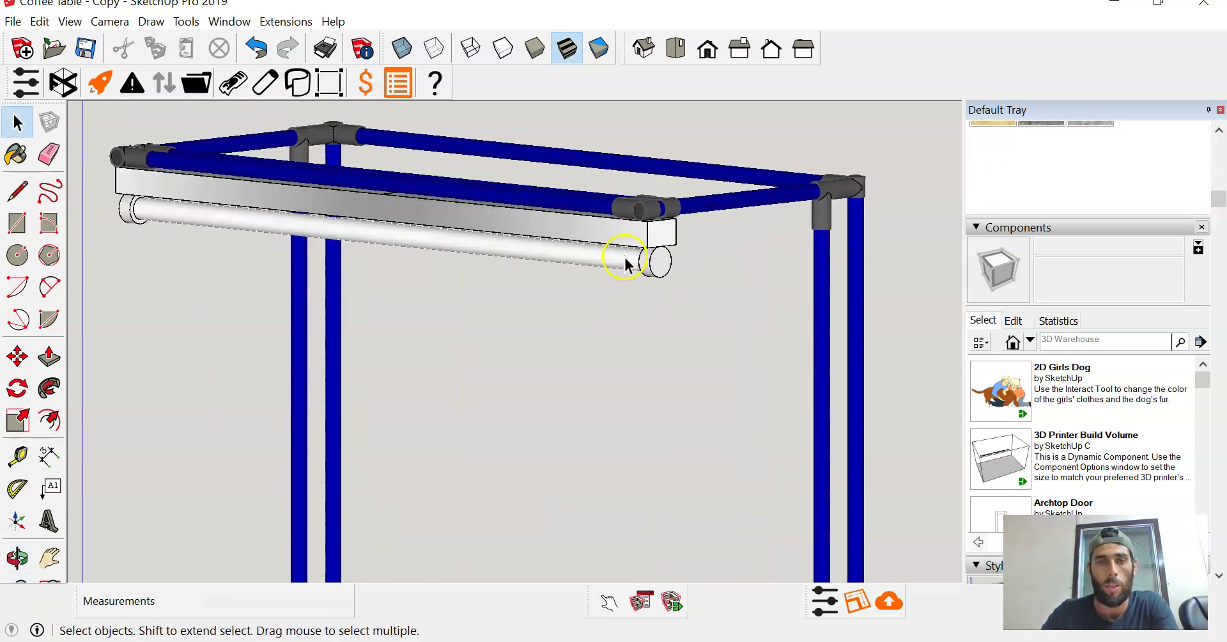
scroll(623, 262, down, 3)
scroll(607, 335, down, 2)
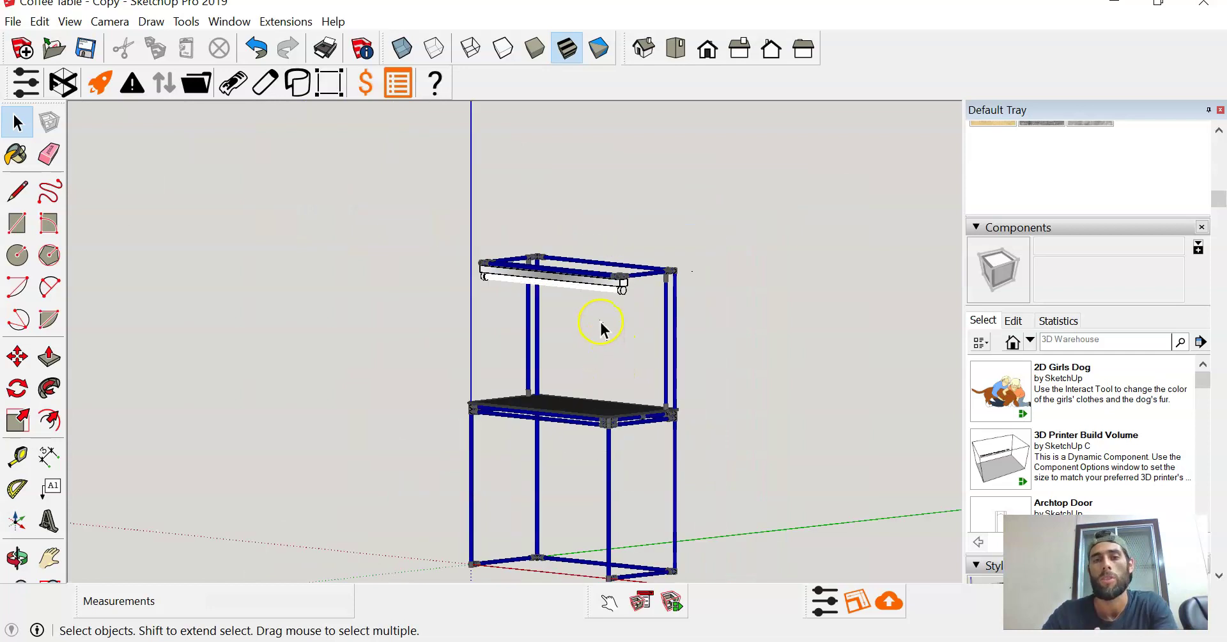
middle_drag(607, 346, 599, 339)
scroll(607, 323, up, 2)
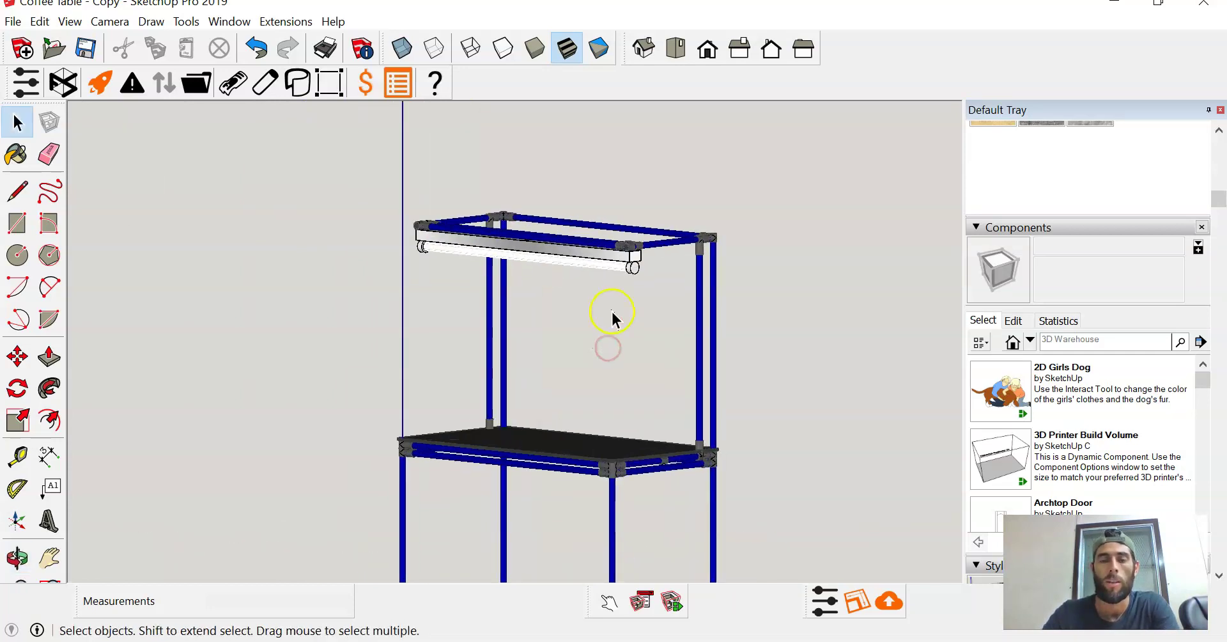
scroll(639, 271, up, 1)
middle_drag(642, 269, 467, 256)
mouse_move(543, 266)
middle_down()
mouse_move(400, 252)
mouse_move(488, 230)
mouse_move(537, 255)
mouse_move(550, 274)
mouse_move(543, 304)
mouse_move(625, 324)
middle_up()
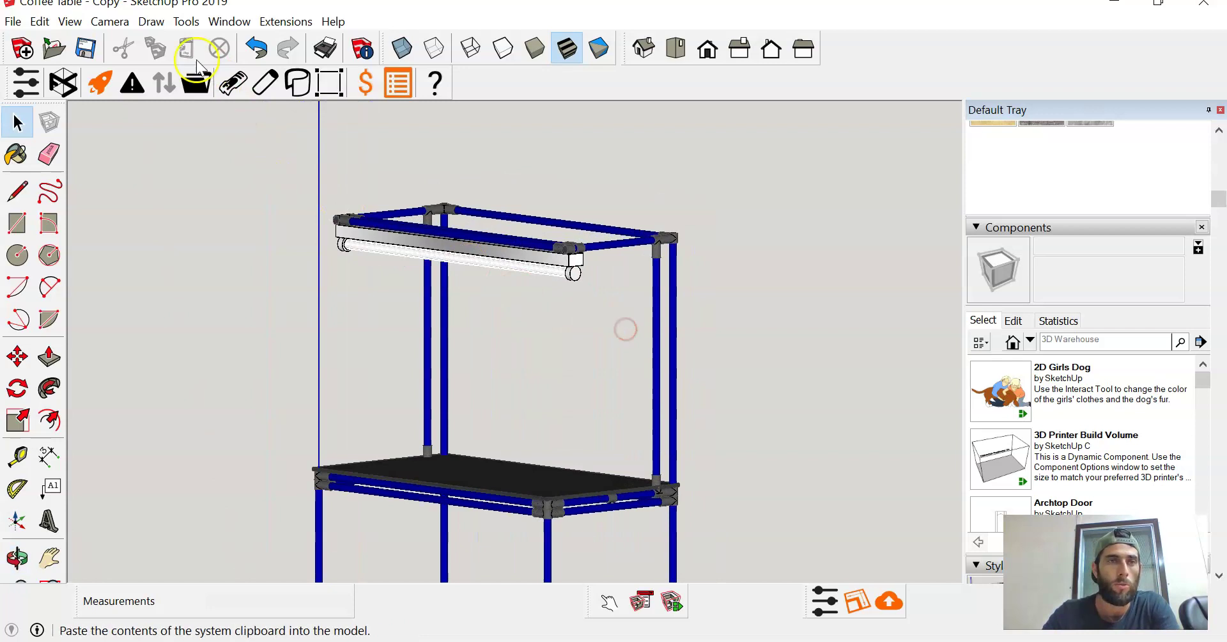
click(229, 22)
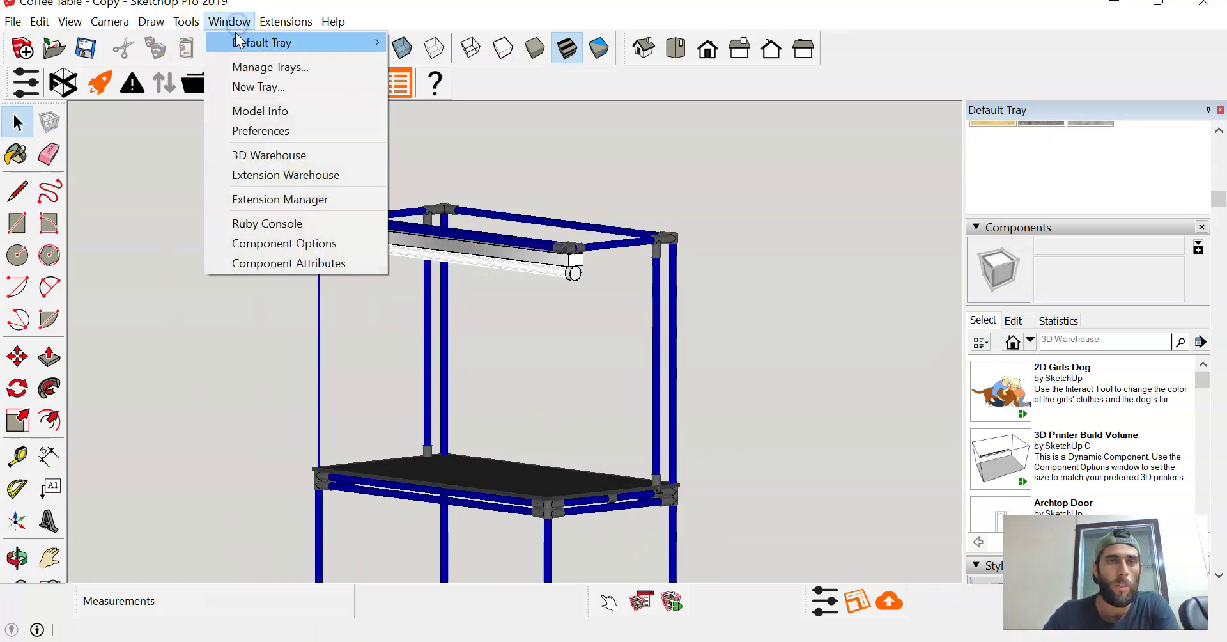
click(264, 157)
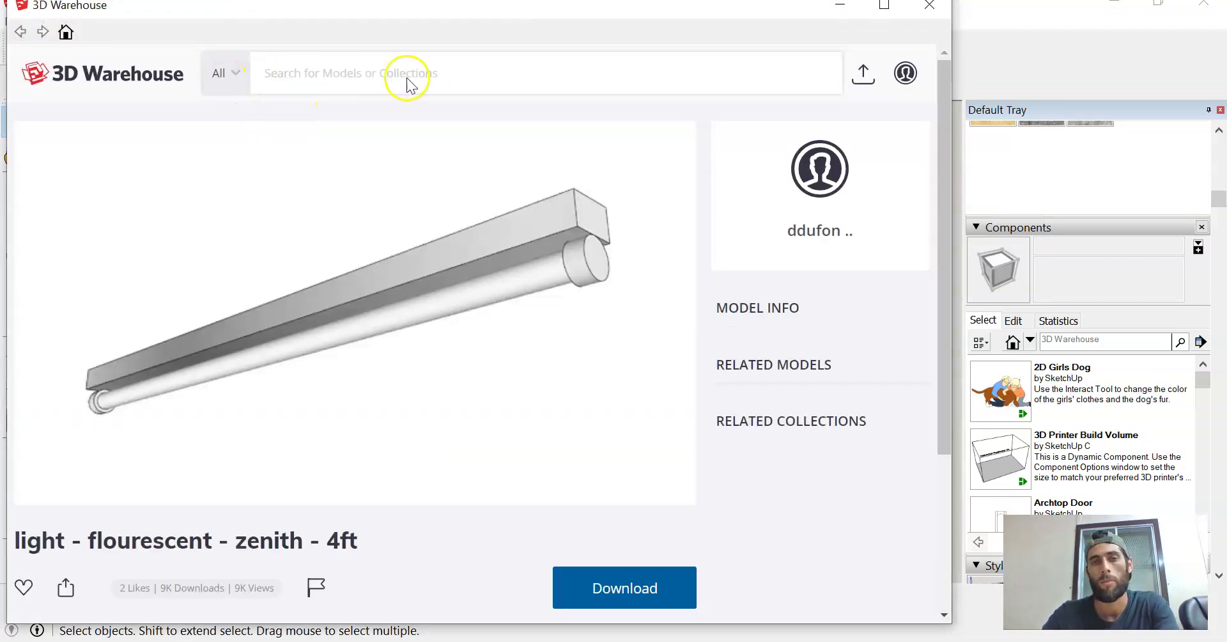
mouse_move(302, 388)
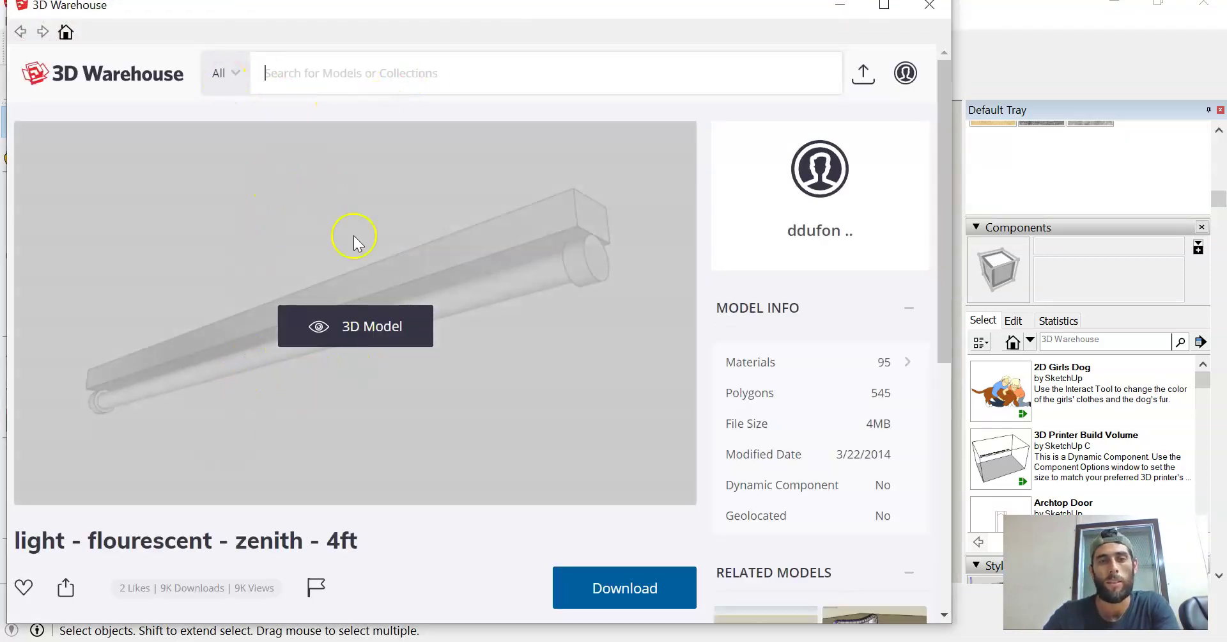
scroll(608, 137, down, 4)
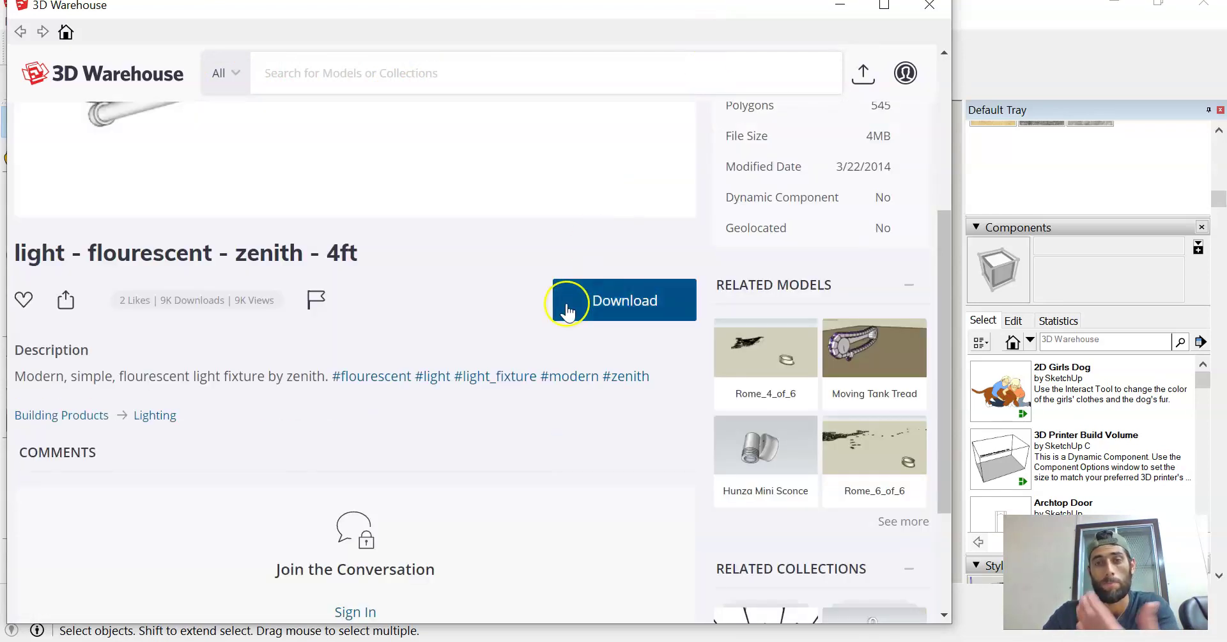
scroll(581, 320, up, 3)
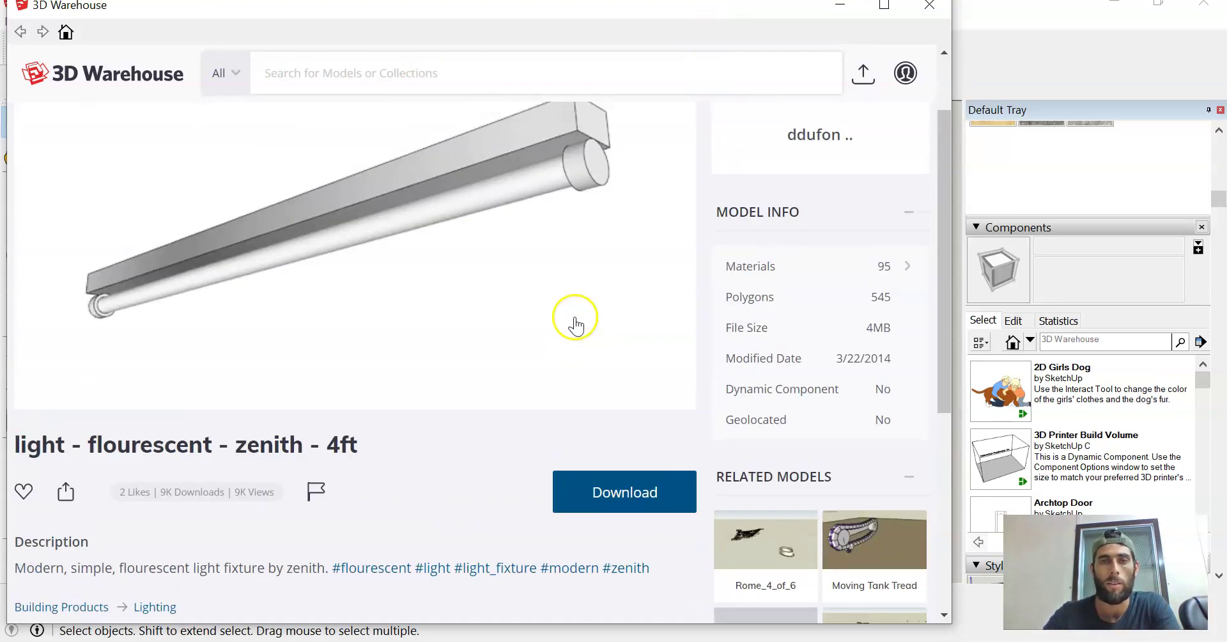
mouse_move(575, 317)
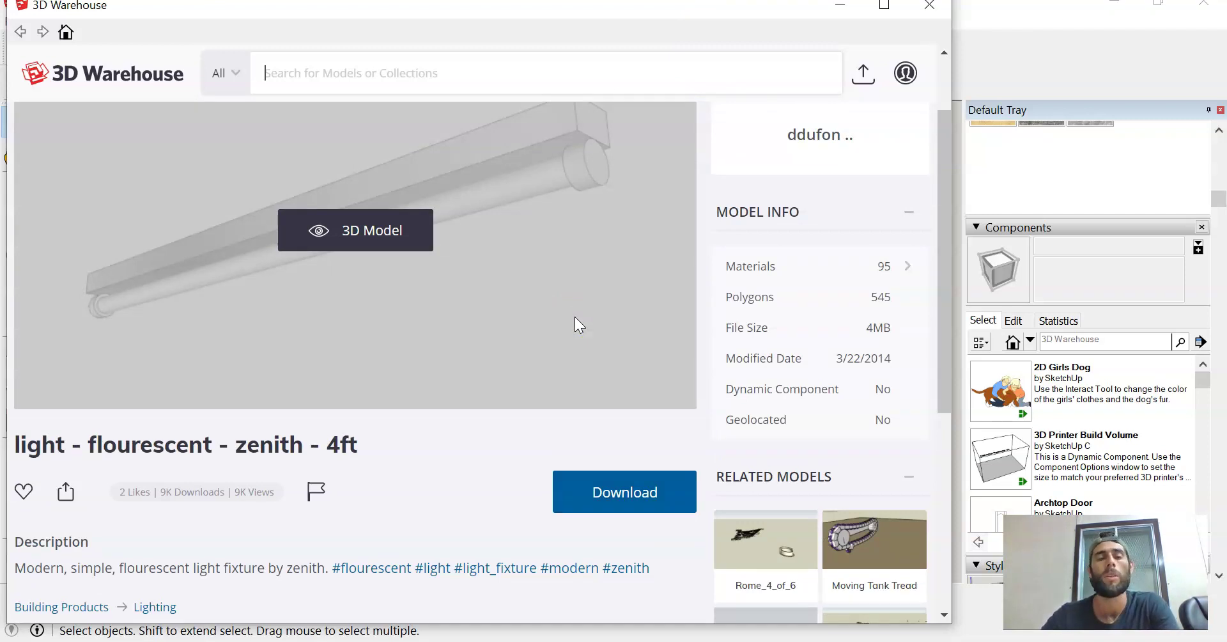
click(930, 7)
- In Front view, open the light and its white housing for editing and select the right end
scroll(550, 255, up, 2)
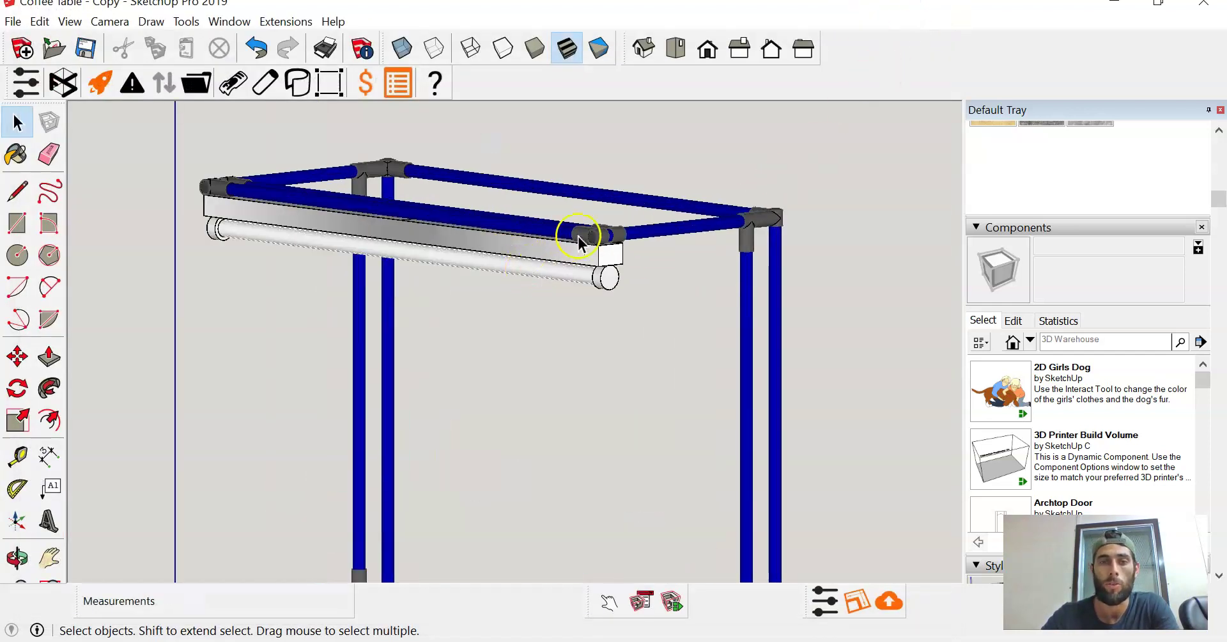
click(707, 48)
scroll(807, 170, up, 5)
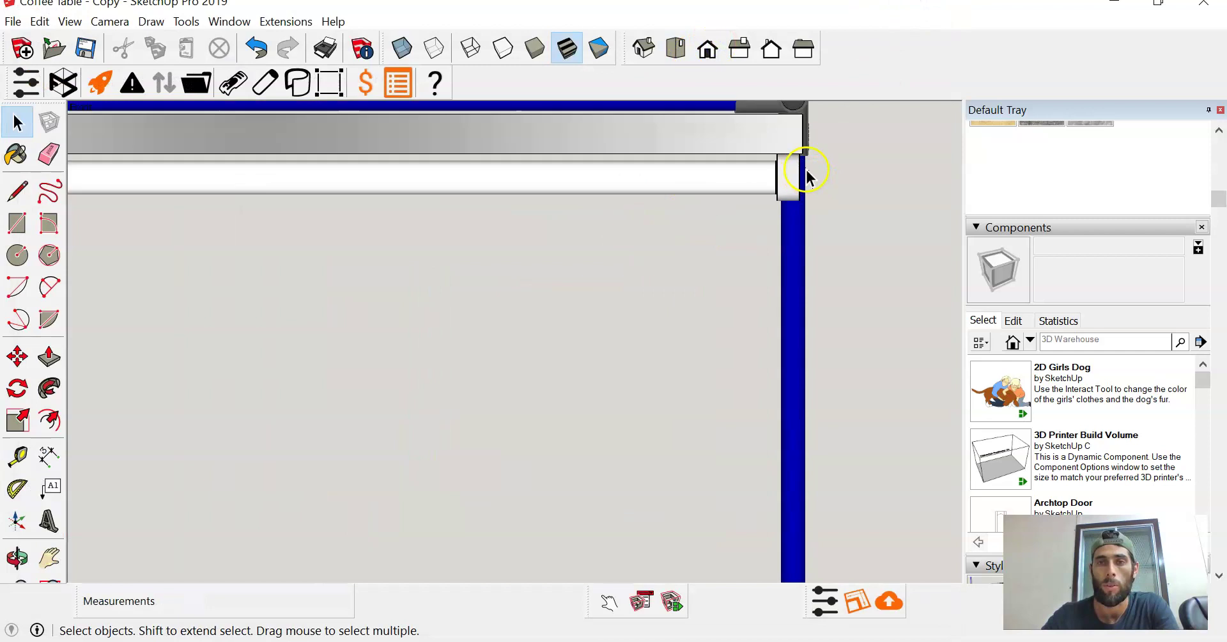
double_click(785, 131)
scroll(735, 207, down, 2)
drag(705, 159, 793, 283)
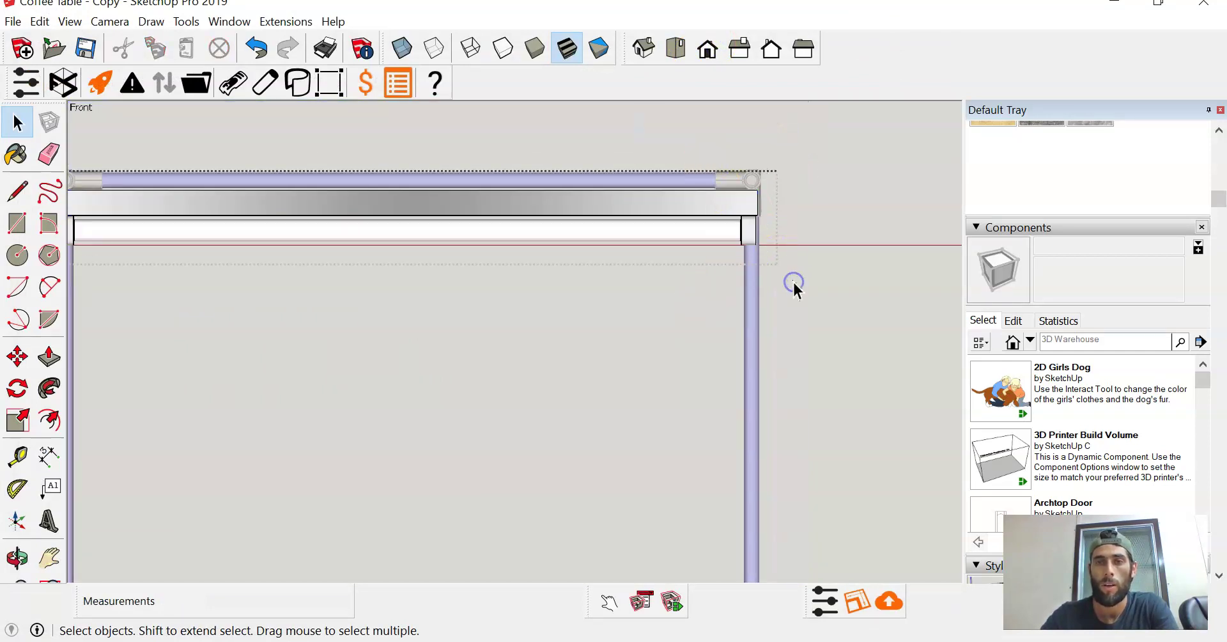
double_click(713, 209)
drag(742, 169, 800, 255)
key(m)
click(789, 247)
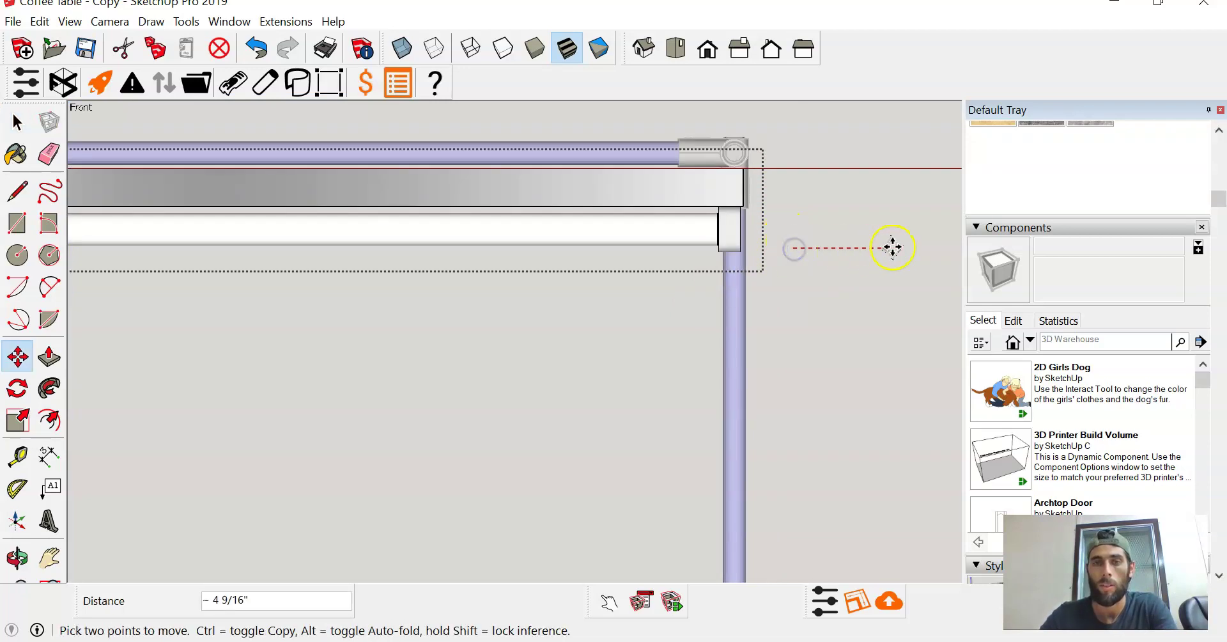
middle_drag(890, 250, 739, 285)
- Select only the housing's end face and move it 3/8" inward
scroll(642, 213, up, 3)
click(642, 213)
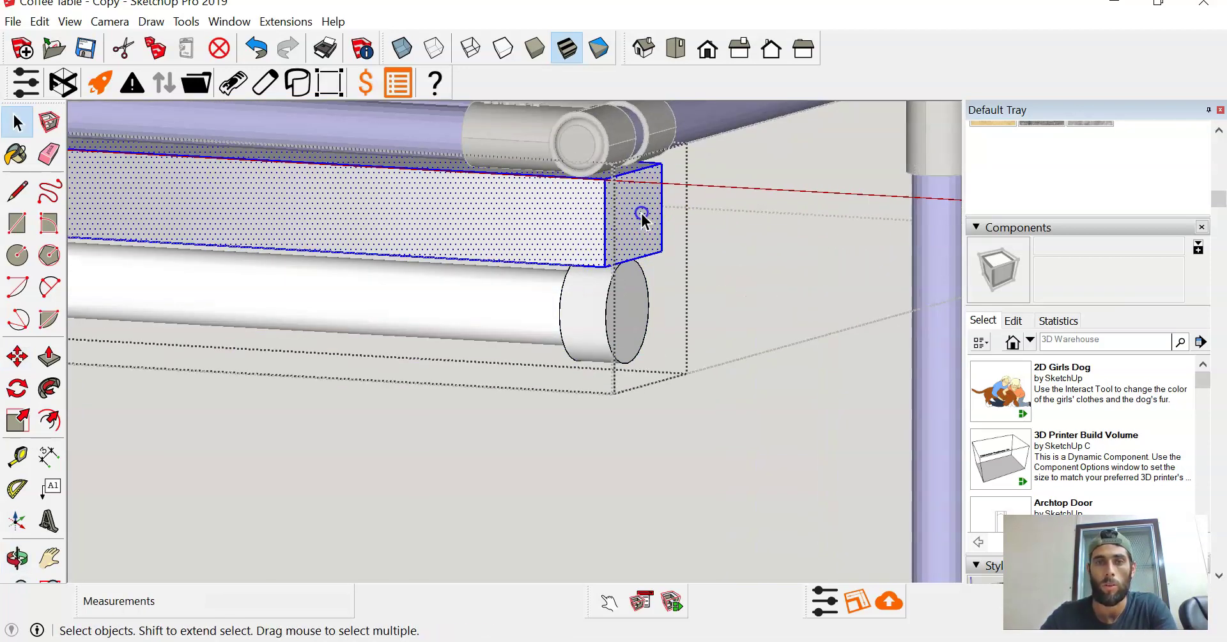
click(786, 309)
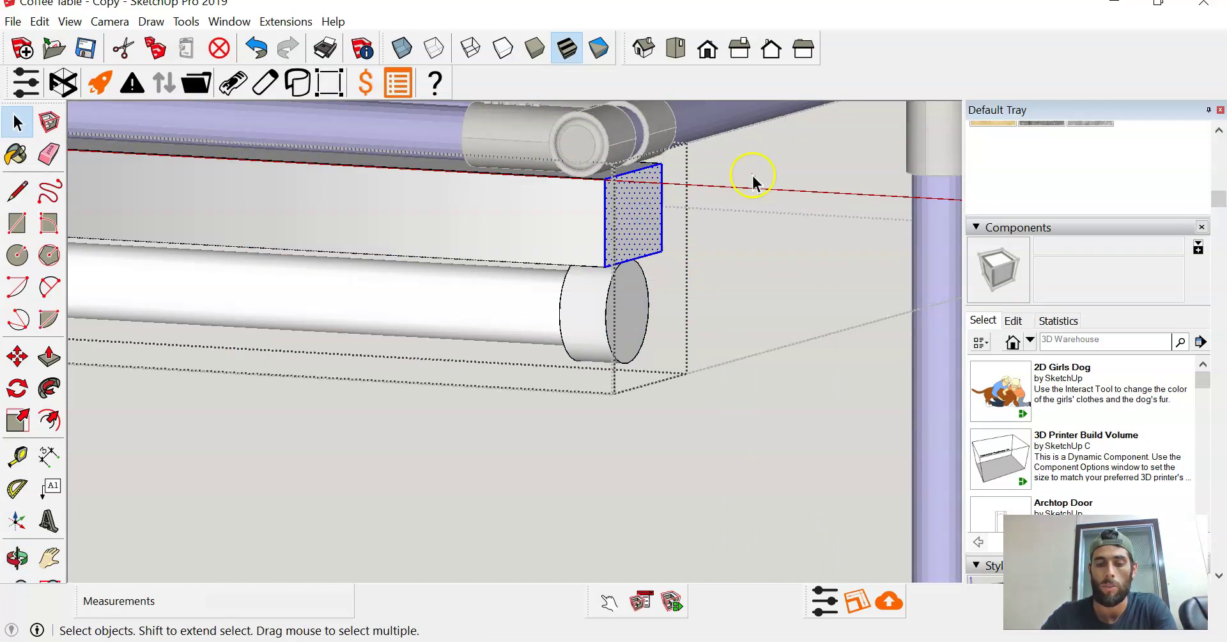
scroll(753, 183, down, 3)
key(m)
click(539, 466)
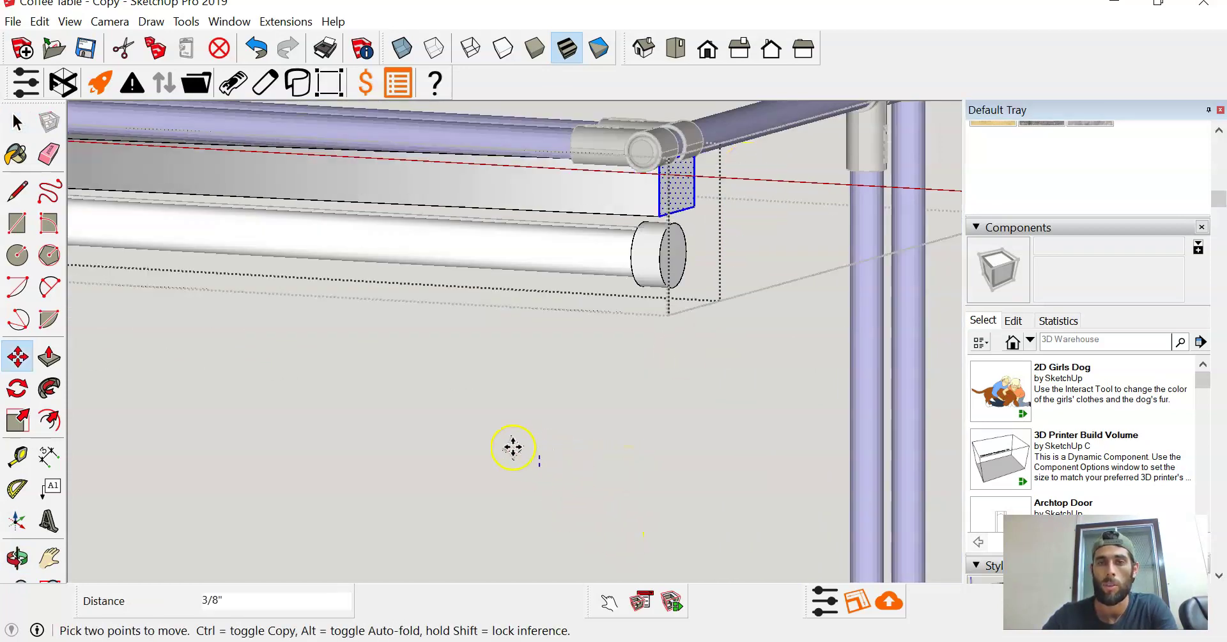
click(594, 468)
key(space)
scroll(636, 326, up, 2)
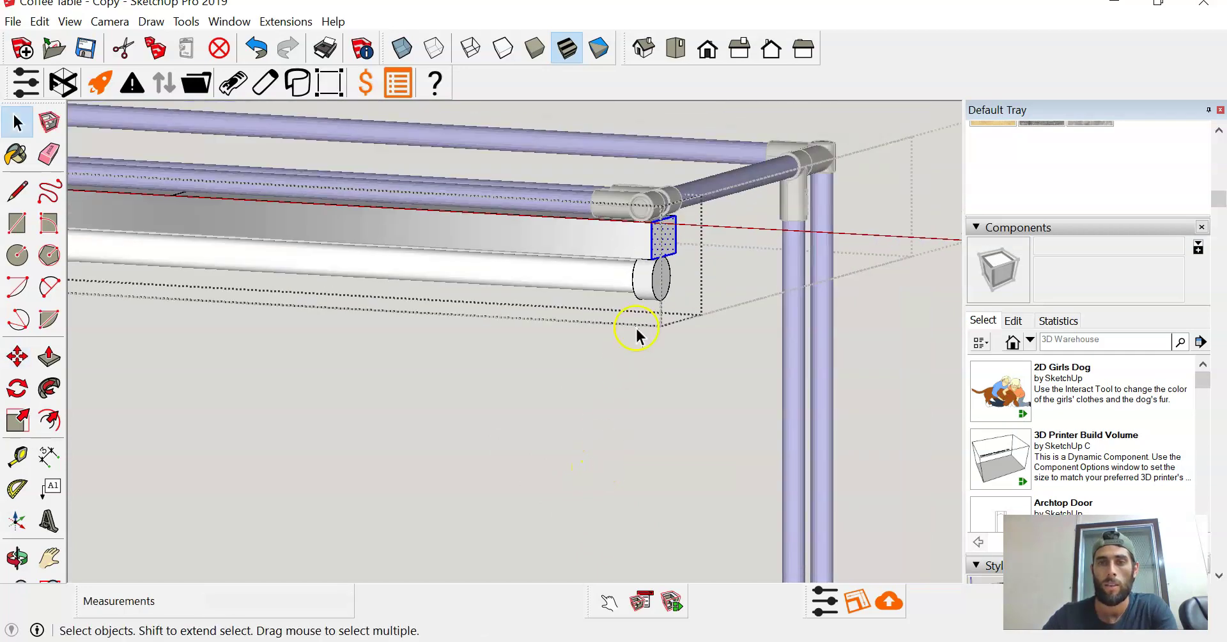
- Open the end-cap cylinder for editing, then cancel its move
double_click(651, 274)
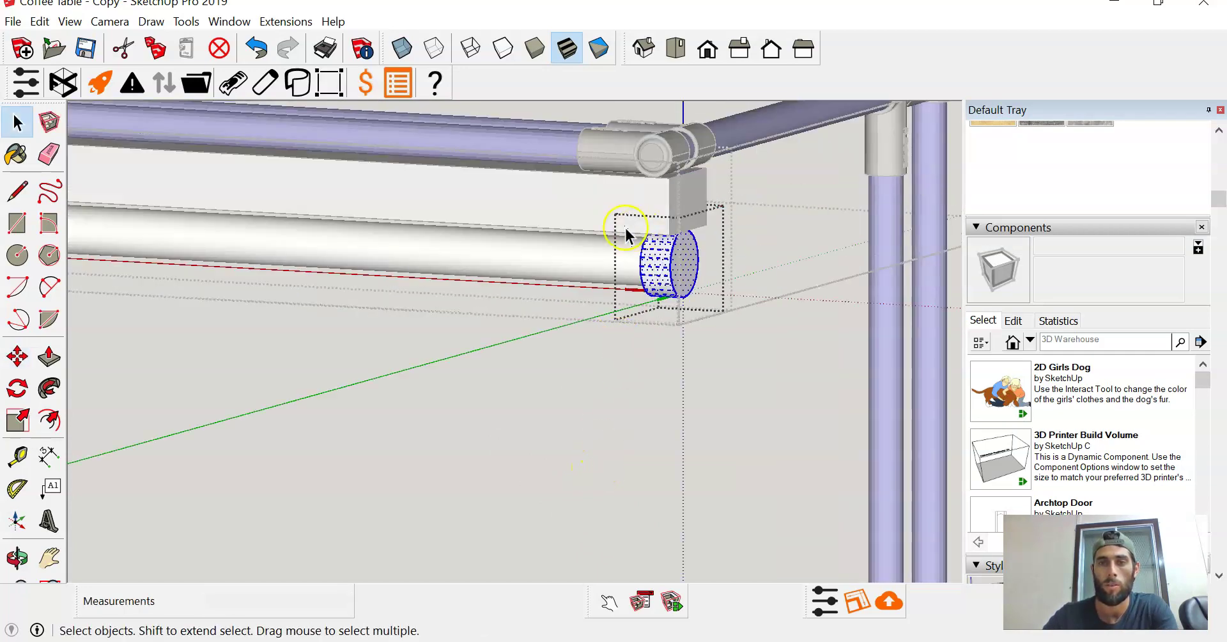
key(m)
click(598, 448)
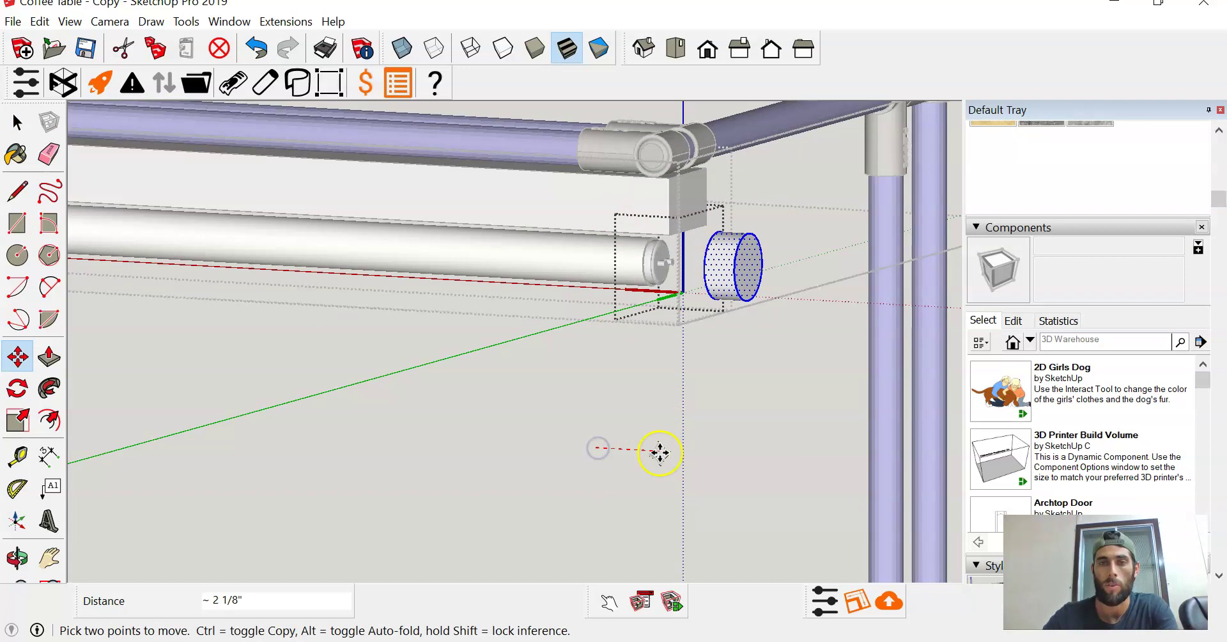
key(space)
scroll(494, 385, down, 5)
- Exit component editing and orbit around the table to inspect the shortened fixture under the top rail
middle_drag(494, 385, 791, 222)
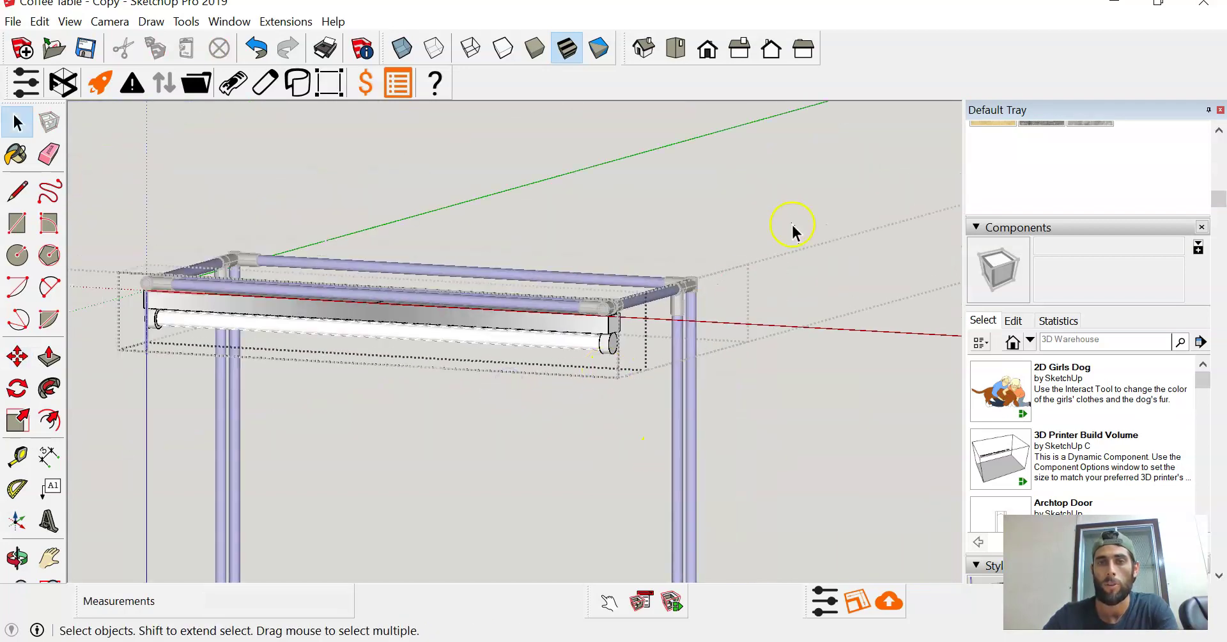
scroll(791, 222, down, 2)
scroll(649, 408, down, 3)
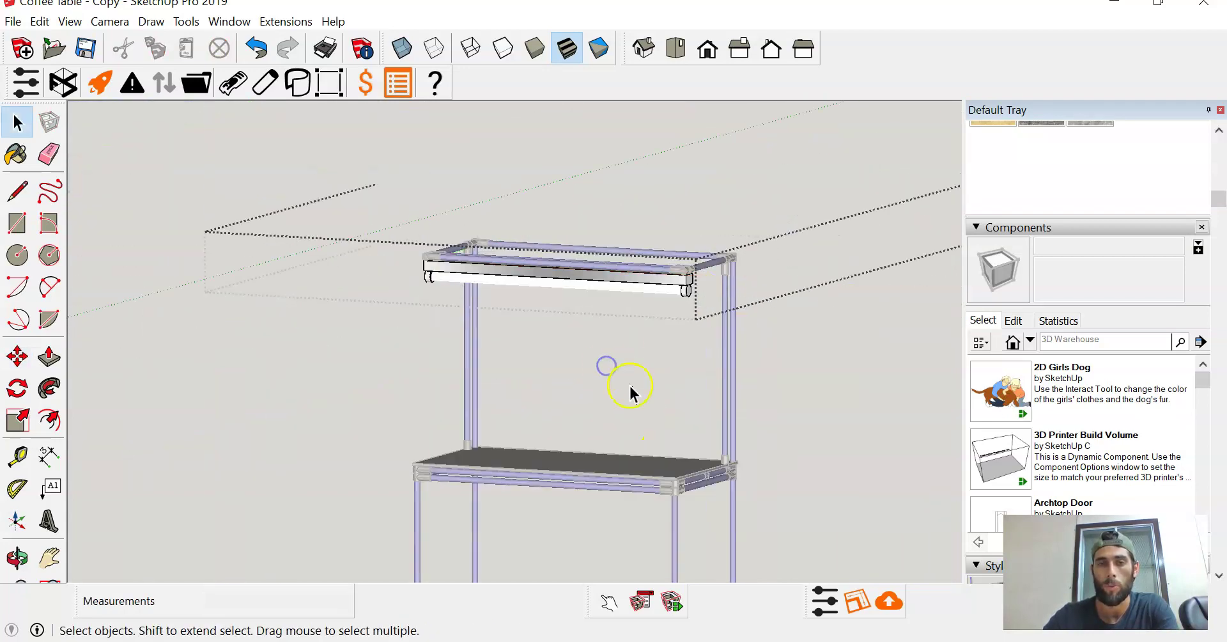
click(819, 370)
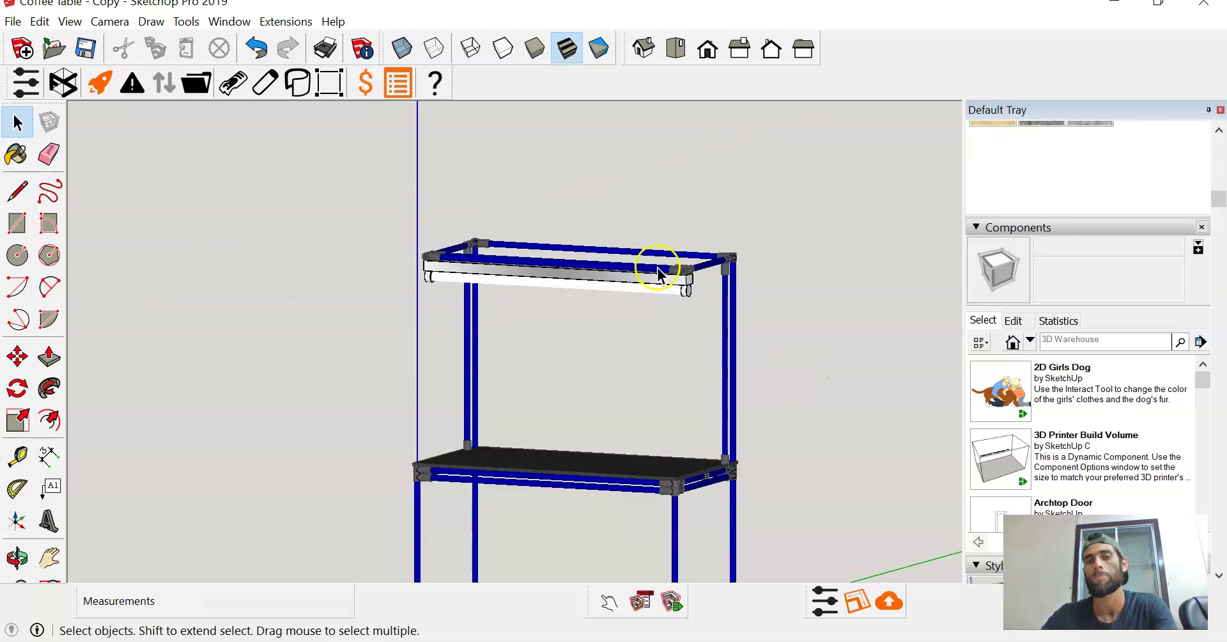
scroll(598, 271, down, 3)
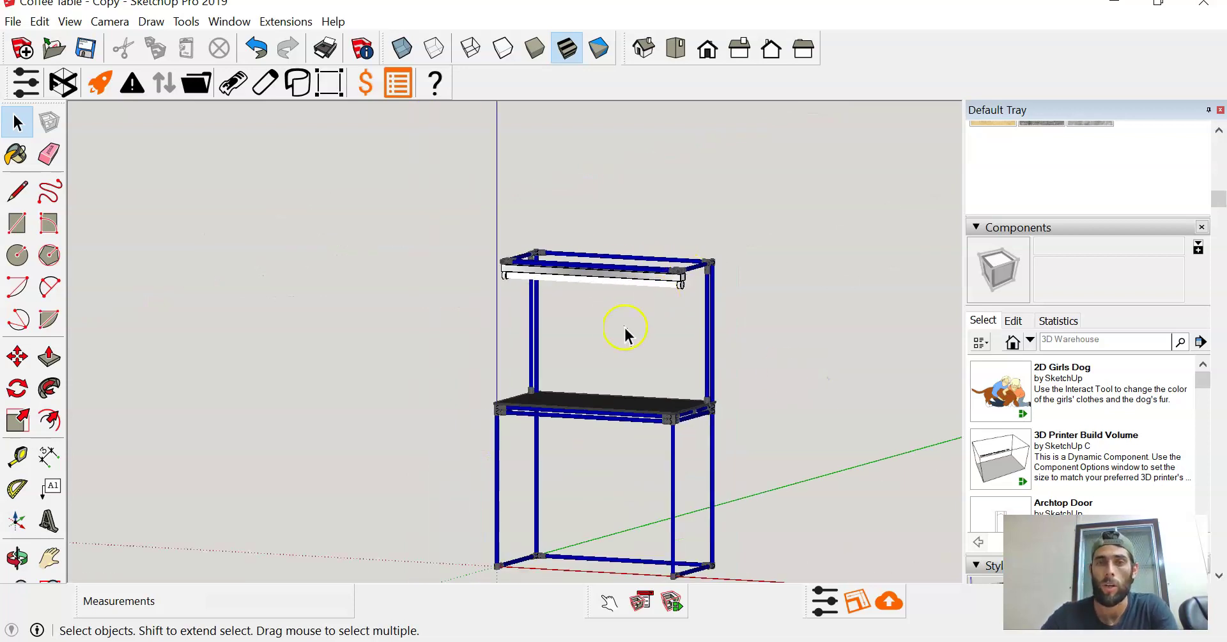
mouse_move(625, 334)
middle_down()
mouse_move(717, 320)
mouse_move(611, 342)
middle_up()
scroll(666, 275, up, 4)
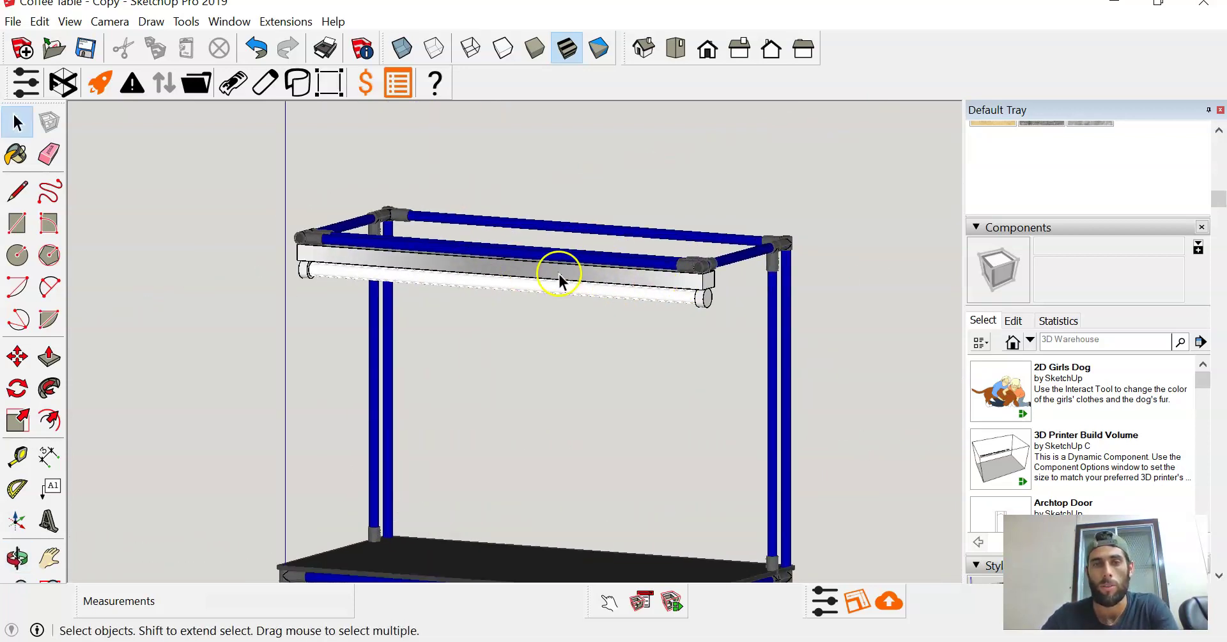
middle_drag(559, 280, 531, 269)
scroll(511, 267, up, 3)
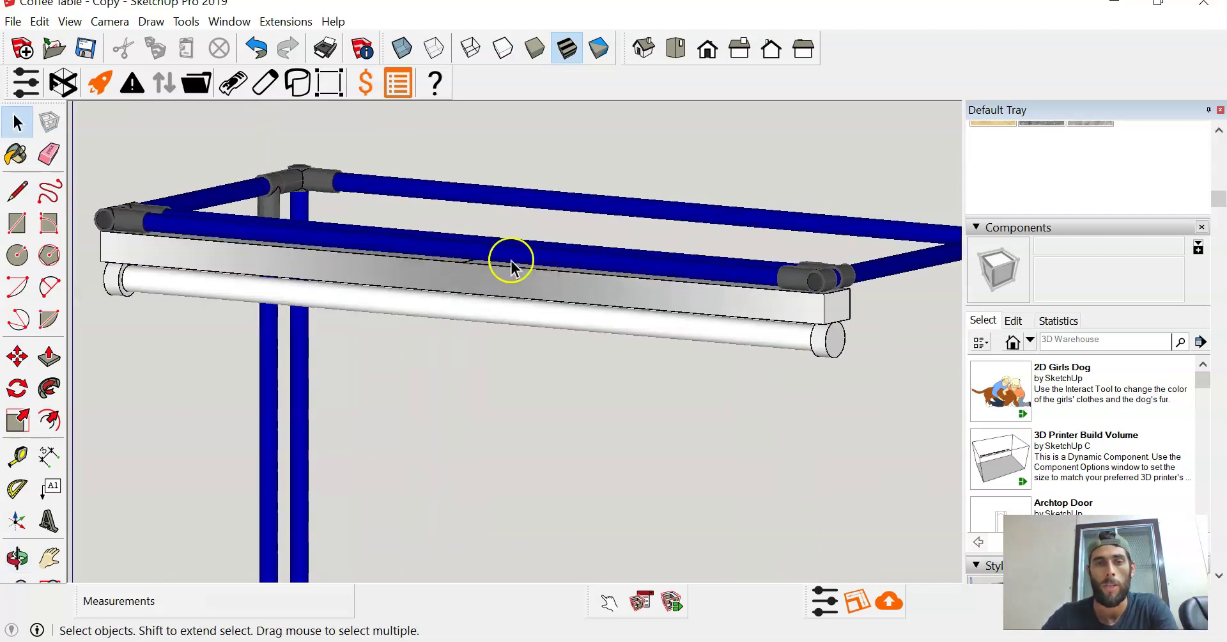
scroll(511, 267, down, 2)
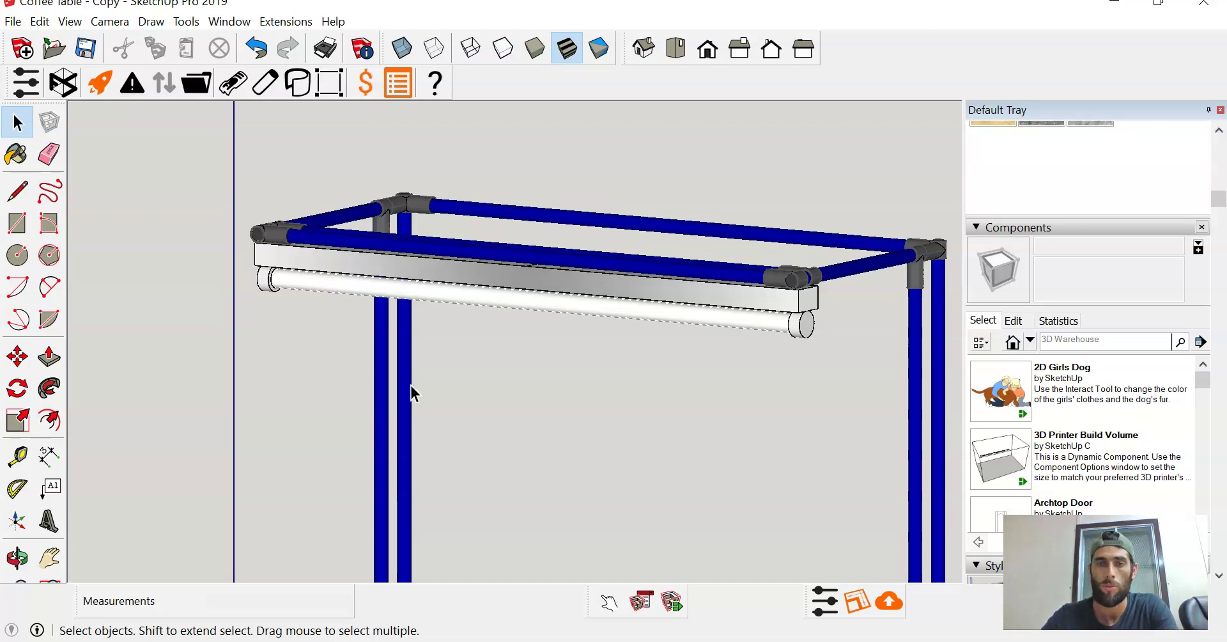
click(551, 404)
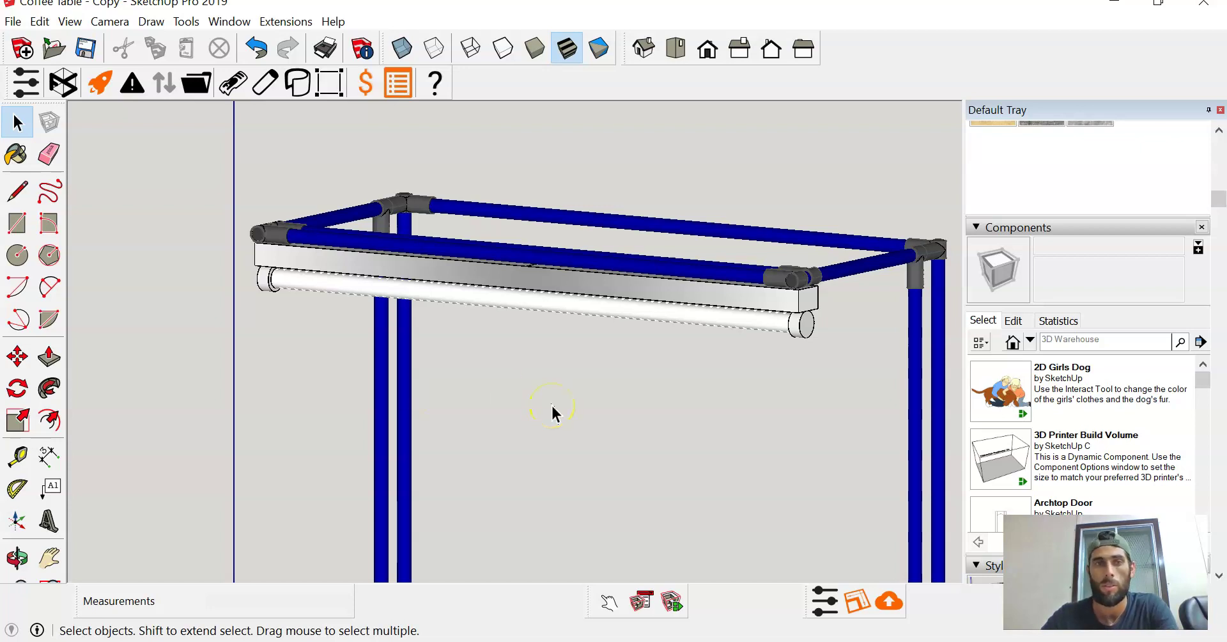